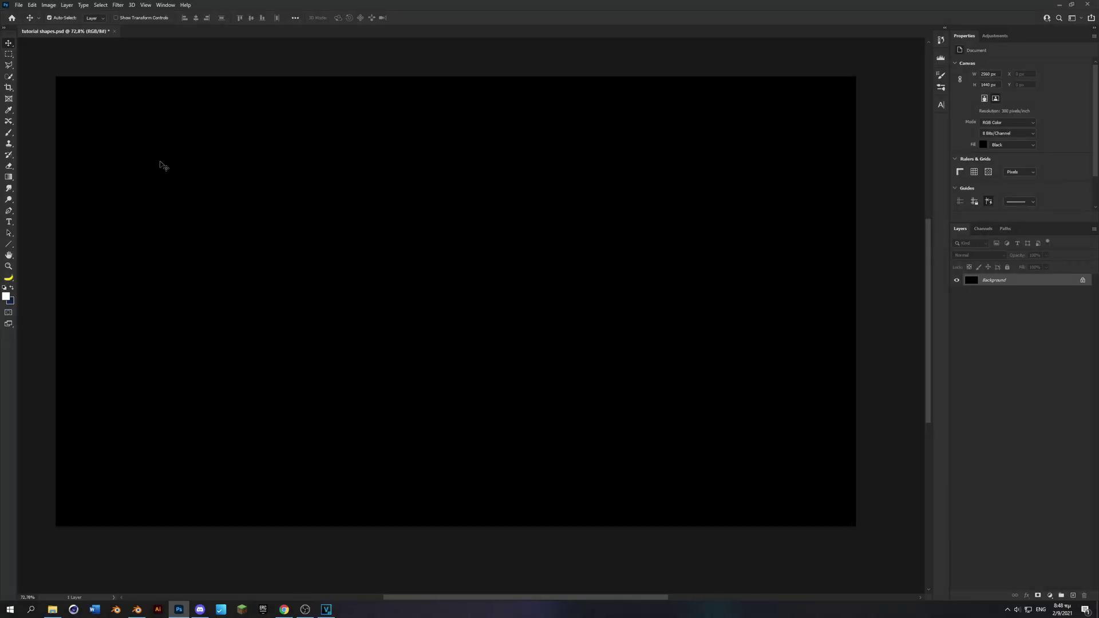
- Select a long thin triangle on the canvas with the Polygonal Lasso
left_click(9, 65)
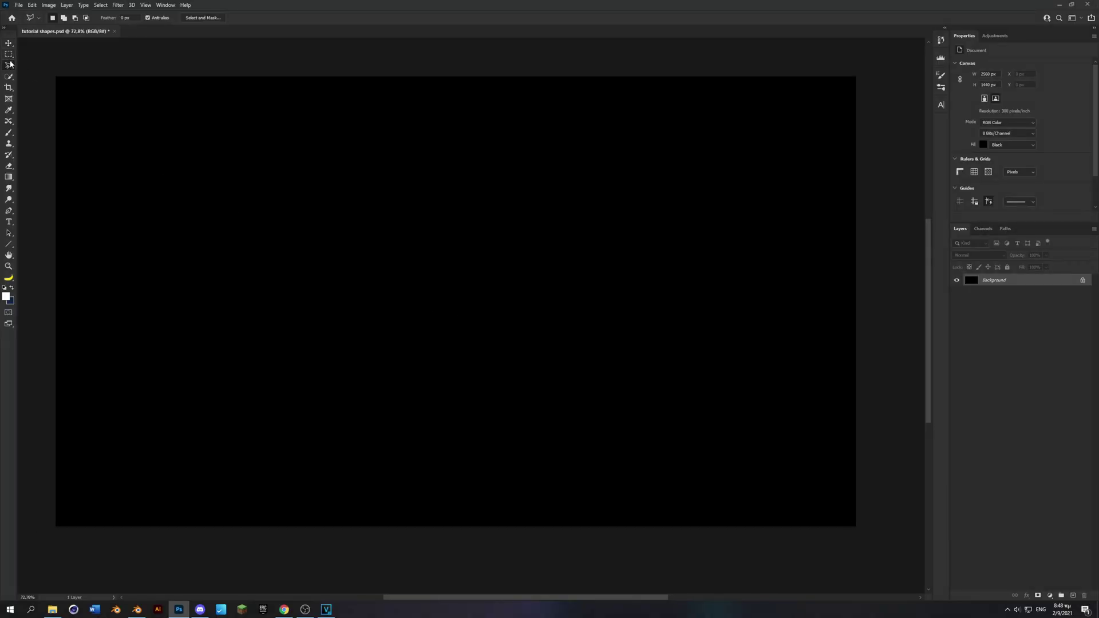
left_click(9, 65)
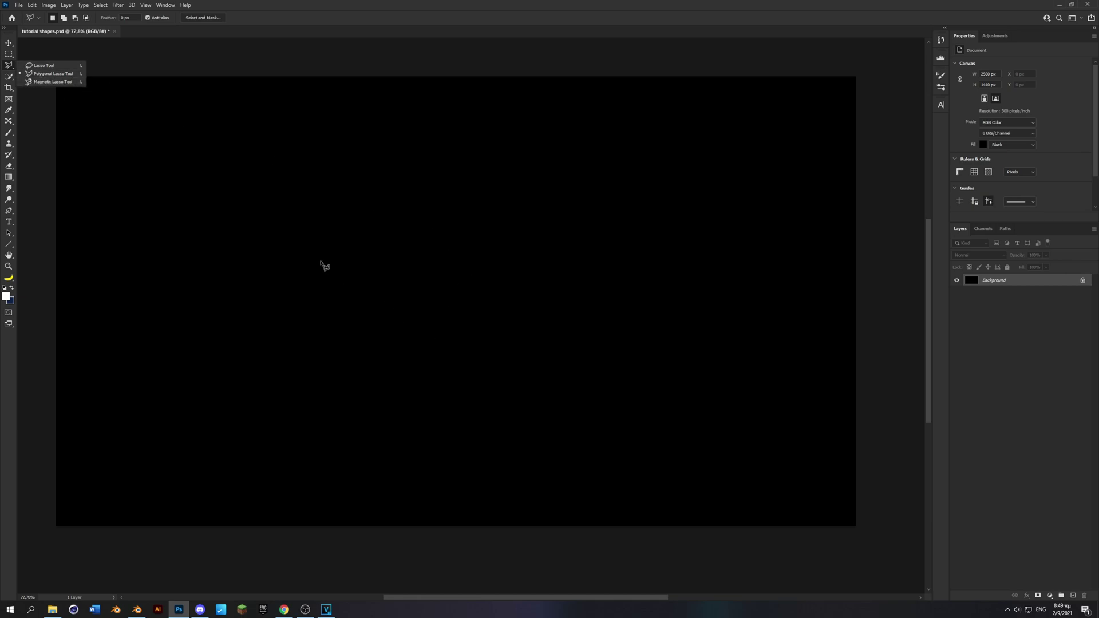
left_click(321, 261)
left_click(411, 324)
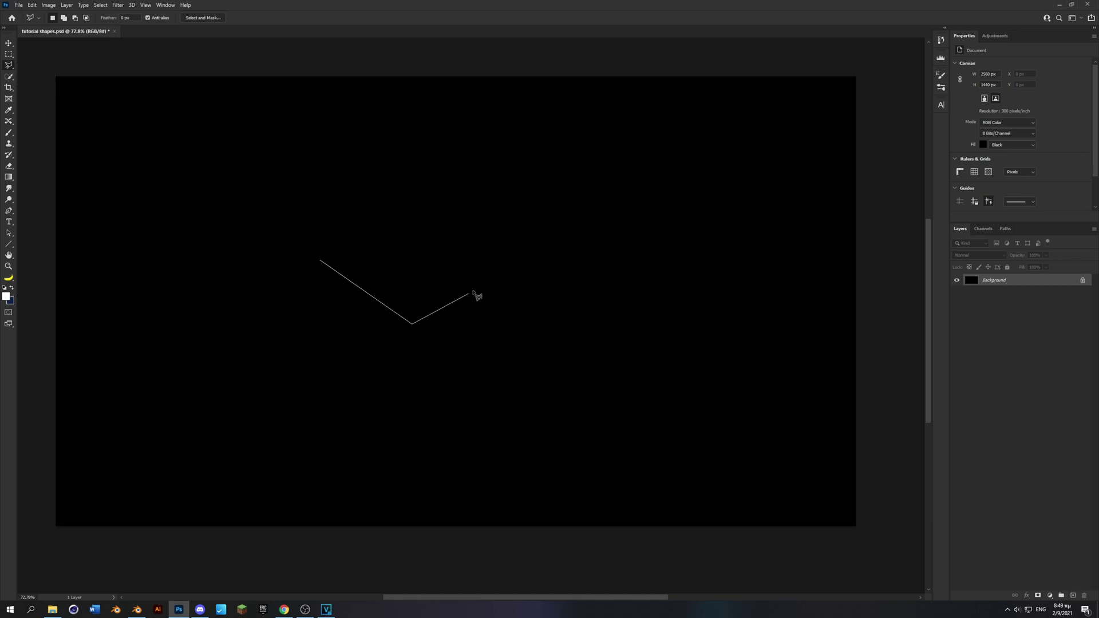
left_click(646, 186)
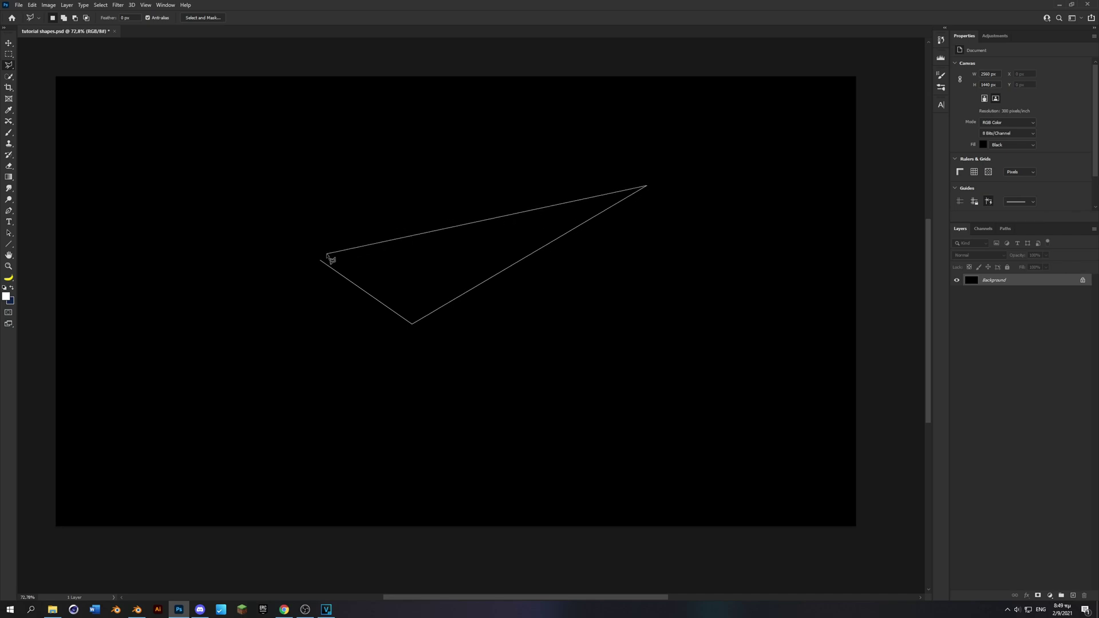
left_click(321, 261)
scroll(437, 270, "down", 3)
scroll(437, 270, "up", 3)
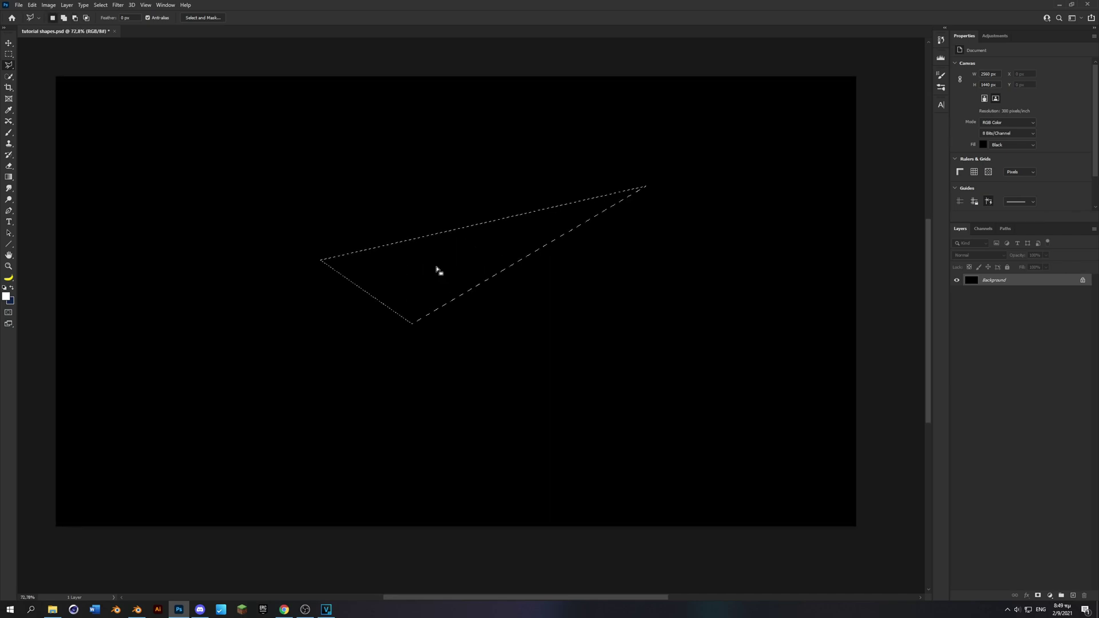
- Fill the triangle selection with white on a new layer and deselect
left_click(1070, 596)
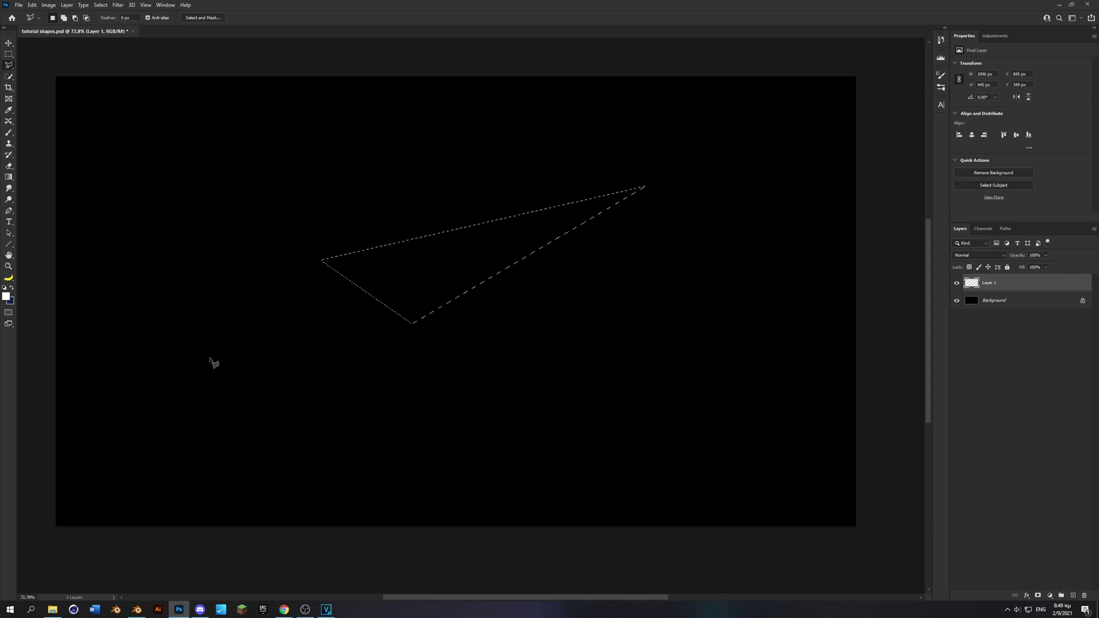
key("x")
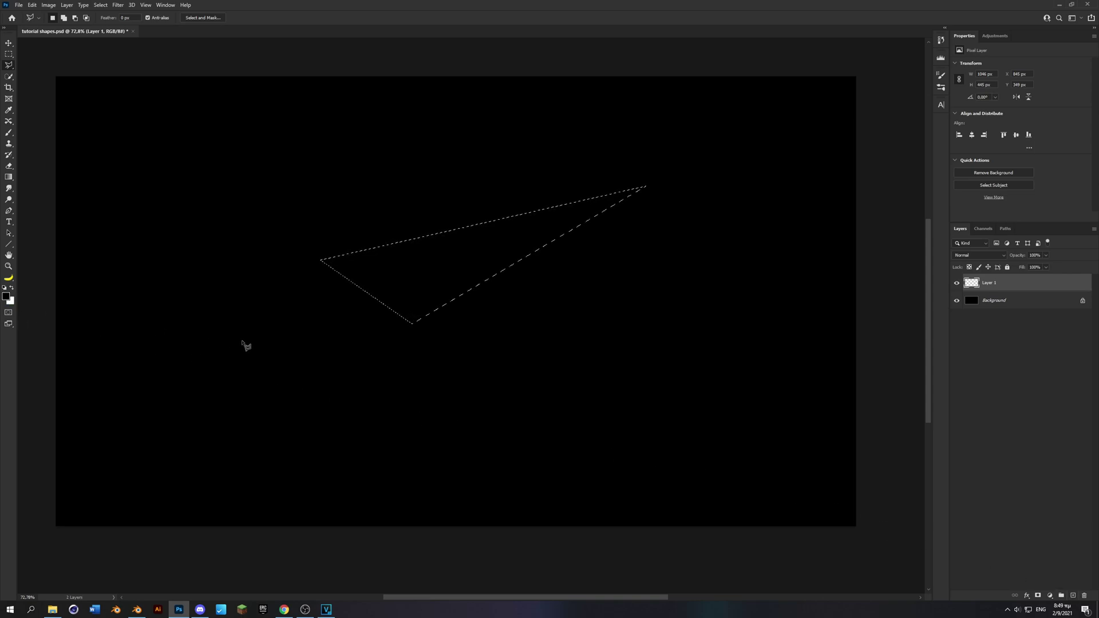
key("ctrl+BackSpace")
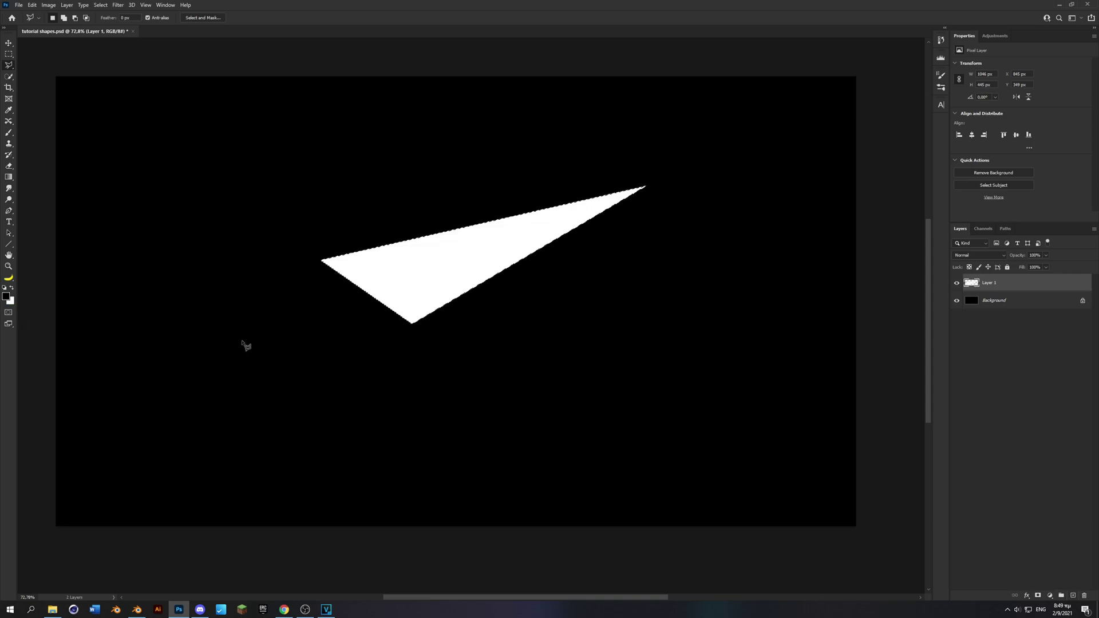
key("ctrl+d")
- Move the white triangle down-left and scale it up with Free Transform
key("v")
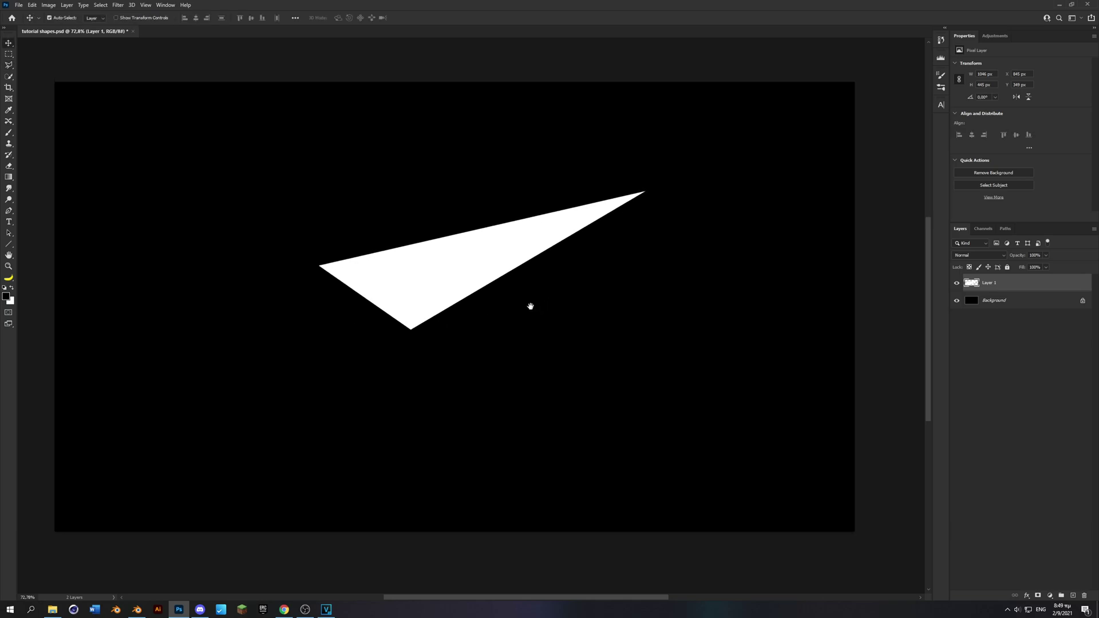
scroll(533, 312, "down", 2)
left_click_drag(508, 281, 478, 311)
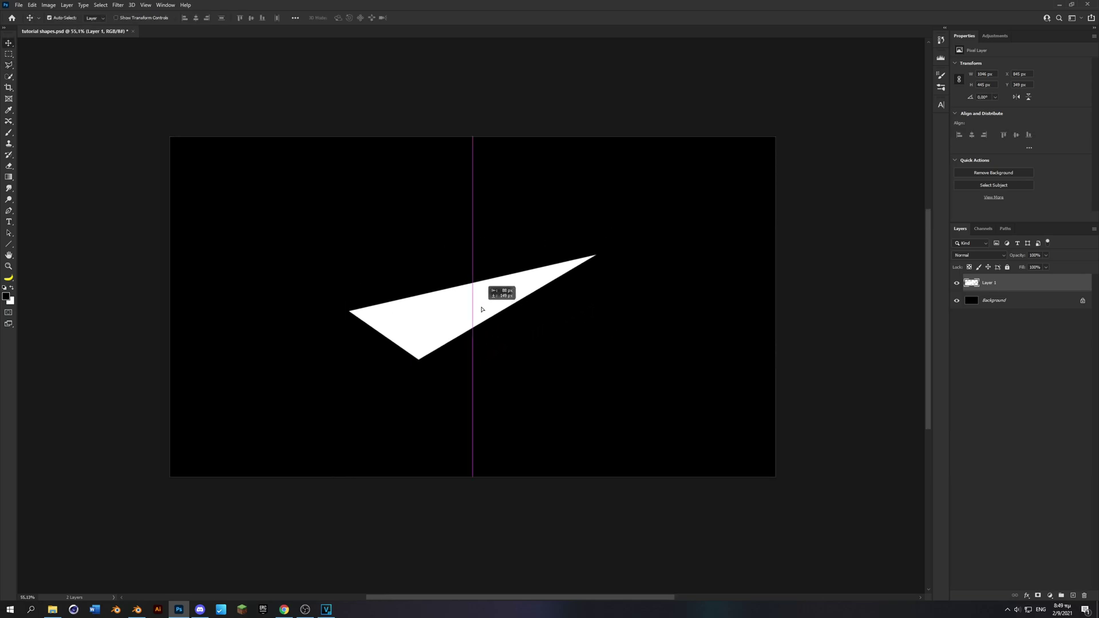
key("ctrl+t")
left_click_drag(597, 305, 641, 307)
key("Return")
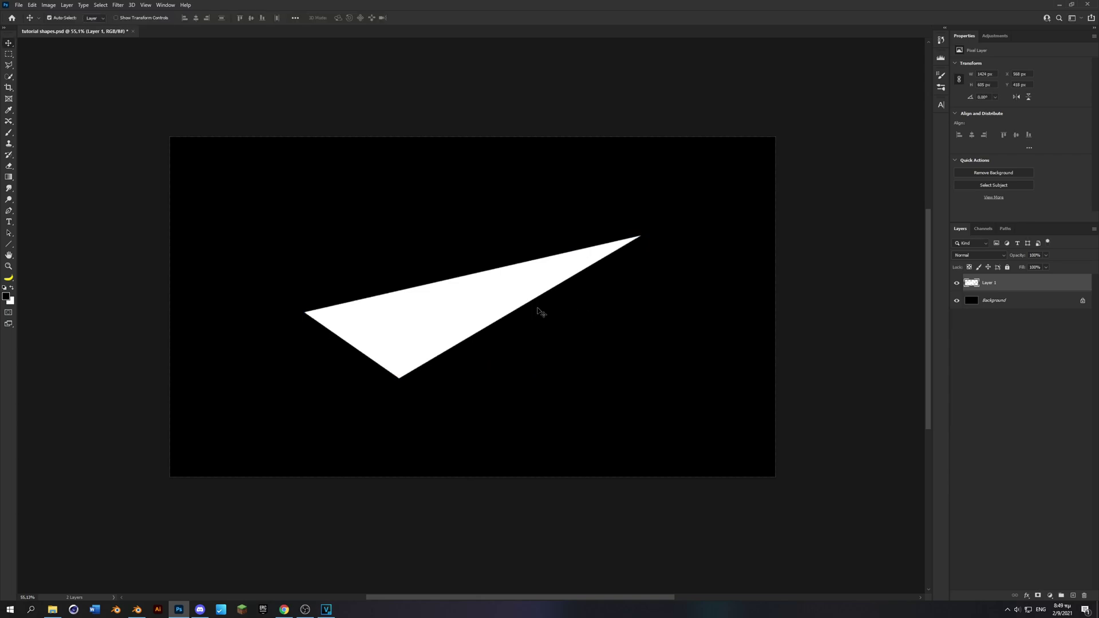
scroll(531, 312, "up", 2)
scroll(528, 313, "down", 3)
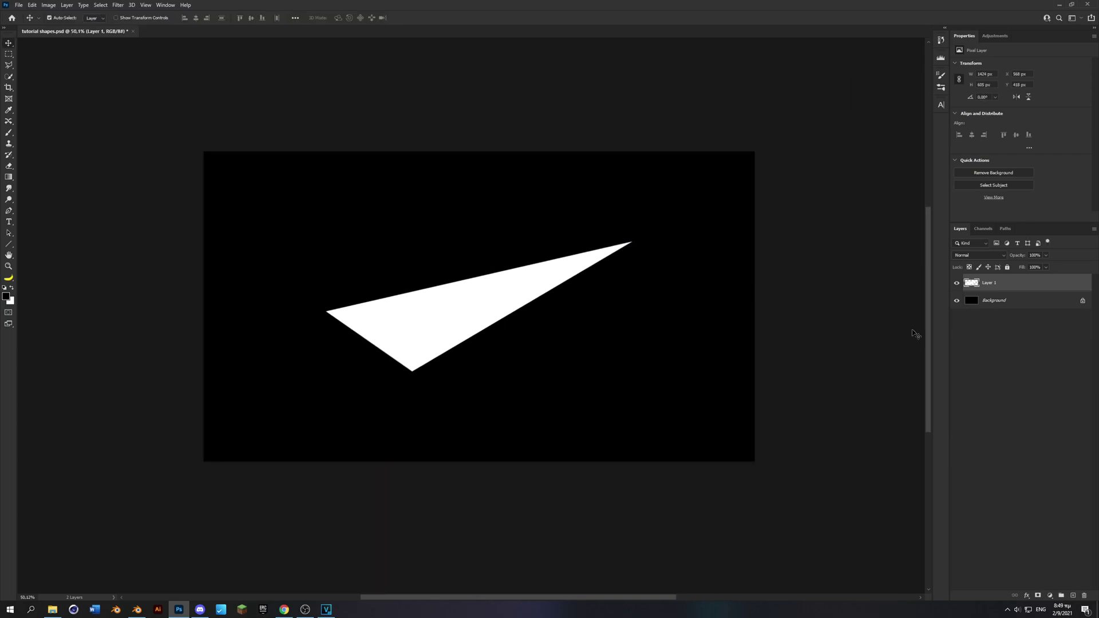
- Add a new empty layer clipped to the triangle layer
left_click(1074, 596)
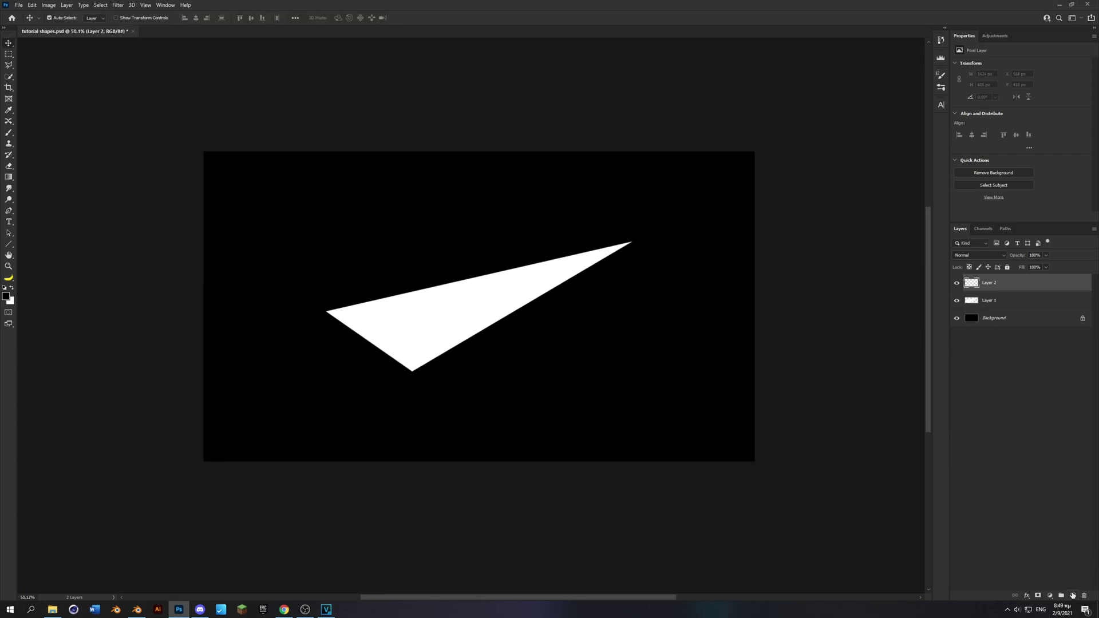
left_click(1016, 290, "alt")
left_click_drag(462, 295, 458, 292)
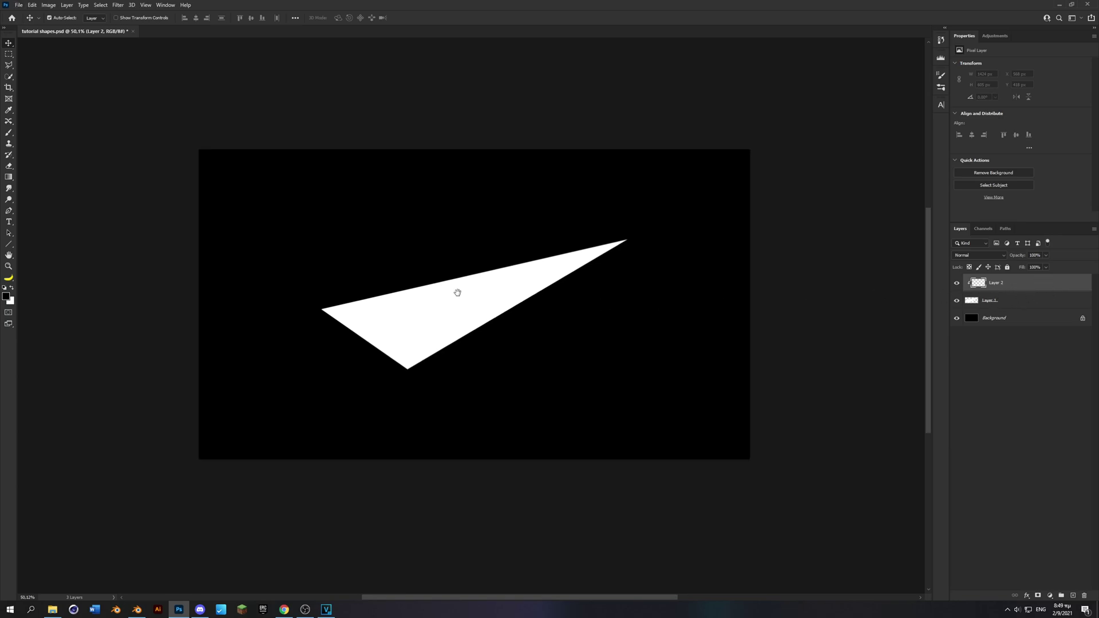
- Draw a three-point Polygonal Lasso selection around the triangle's lower-left end
left_click(9, 65)
scroll(367, 315, "up", 2)
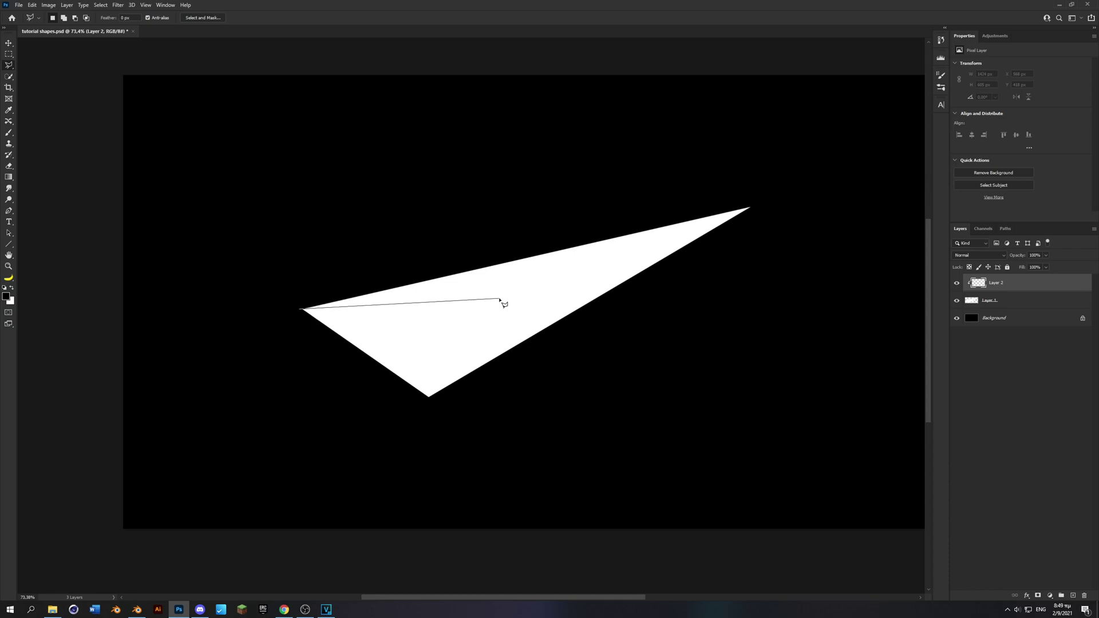
left_click(487, 299)
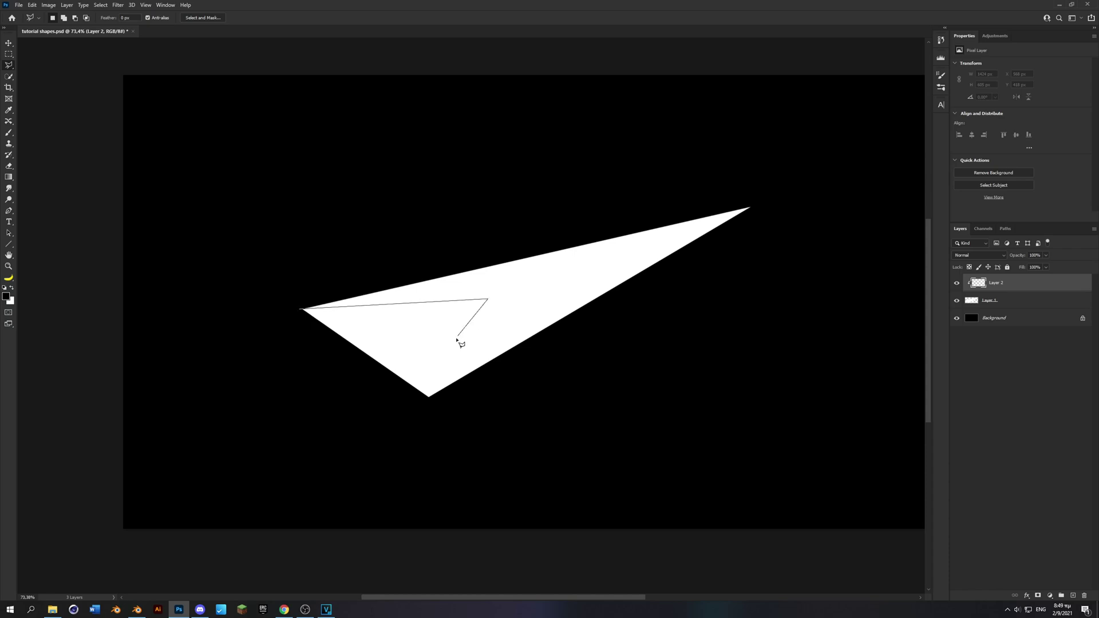
left_click(421, 411)
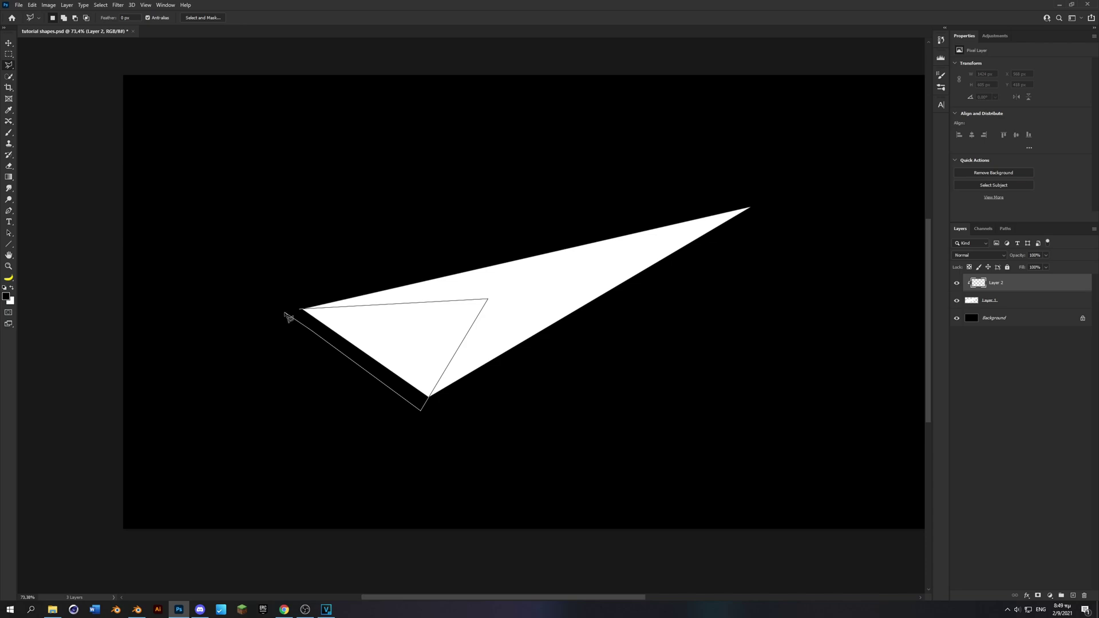
left_click(300, 310)
scroll(344, 312, "down", 3)
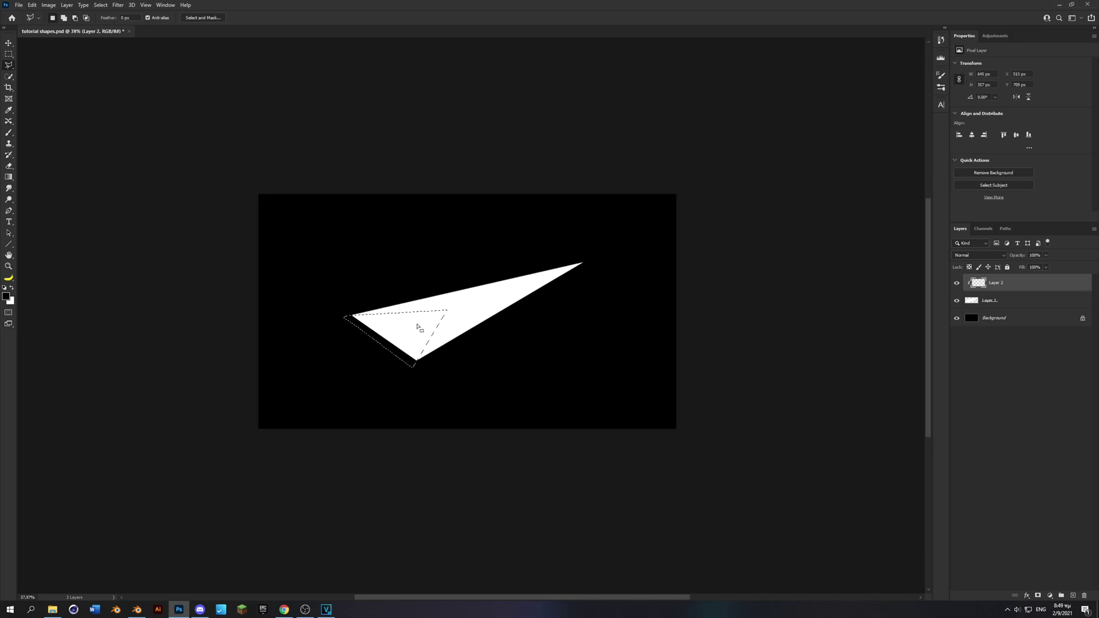
- Fill the facet with a blue linear gradient darkening toward the lower left, deselect, and select Layer 1
key("g")
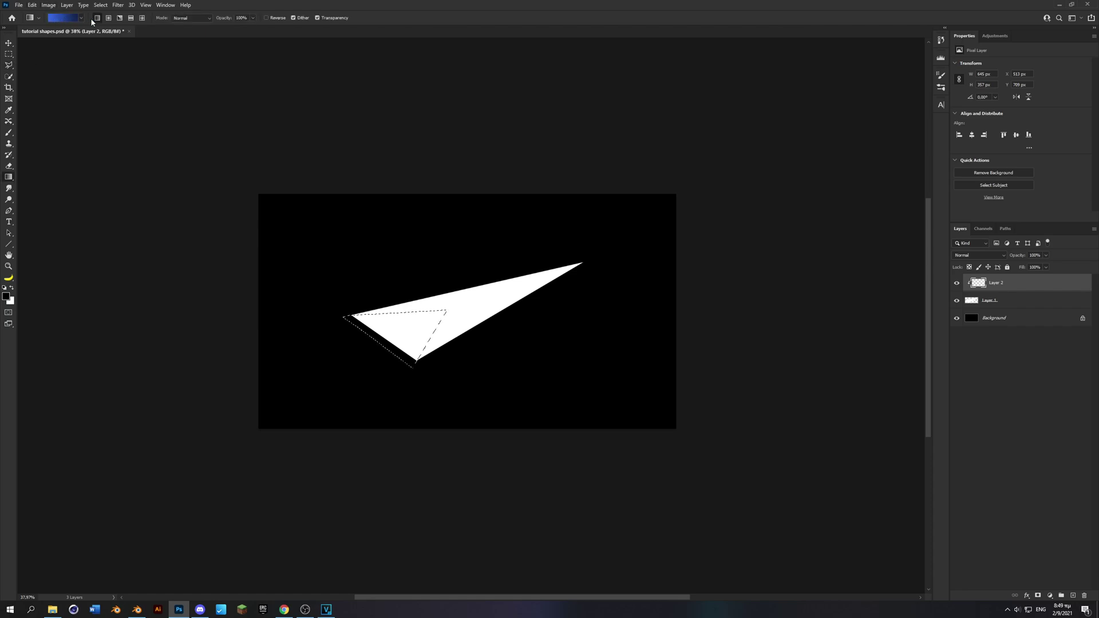
scroll(368, 362, "up", 2)
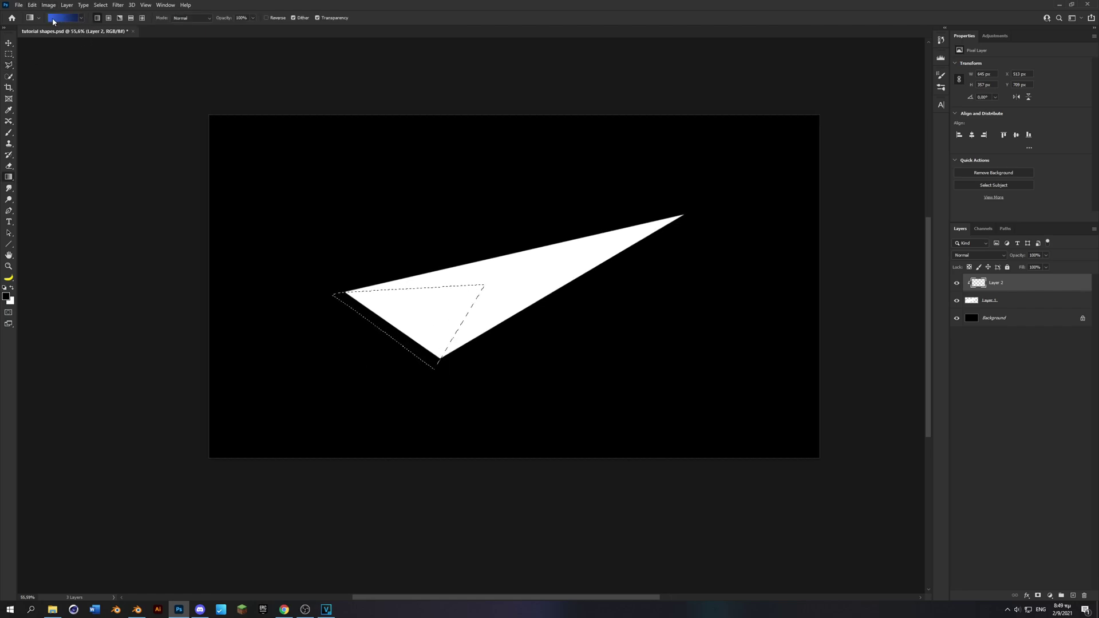
left_click_drag(471, 328, 464, 346)
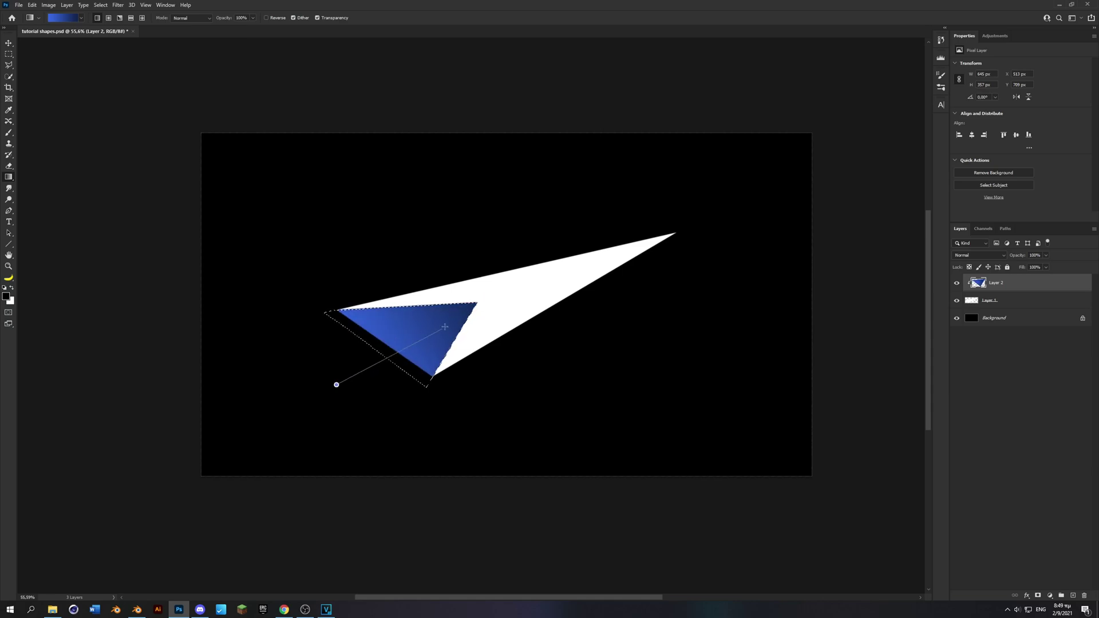
left_click_drag(445, 327, 459, 319)
mouse_move(345, 390)
left_mouse_down()
mouse_move(494, 292)
mouse_move(350, 380)
left_mouse_up()
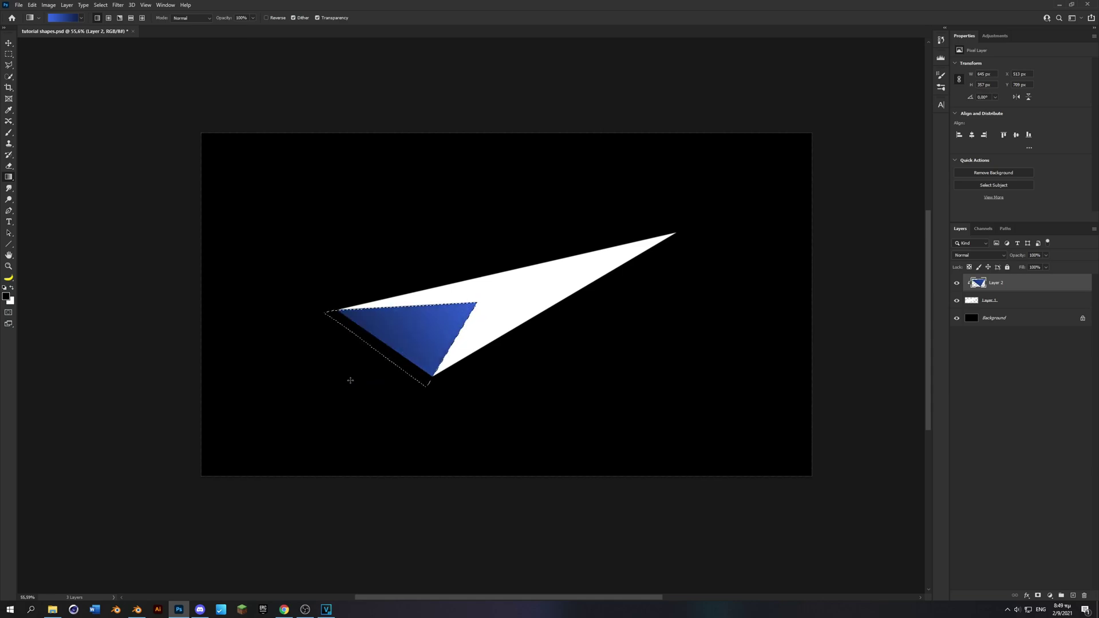
scroll(446, 348, "down", 2)
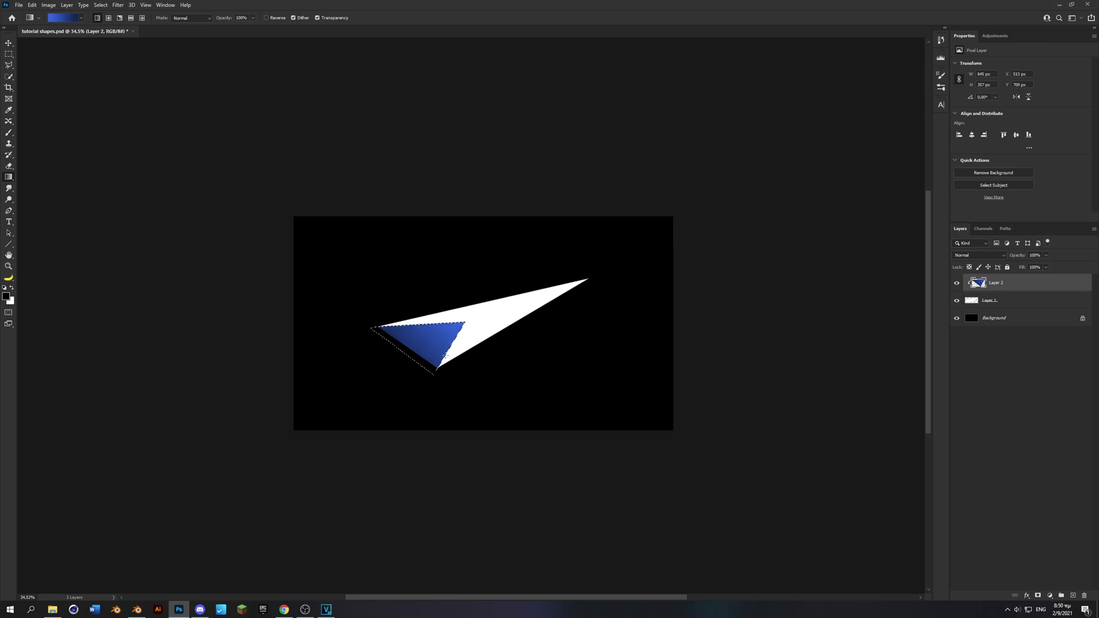
scroll(458, 364, "up", 1)
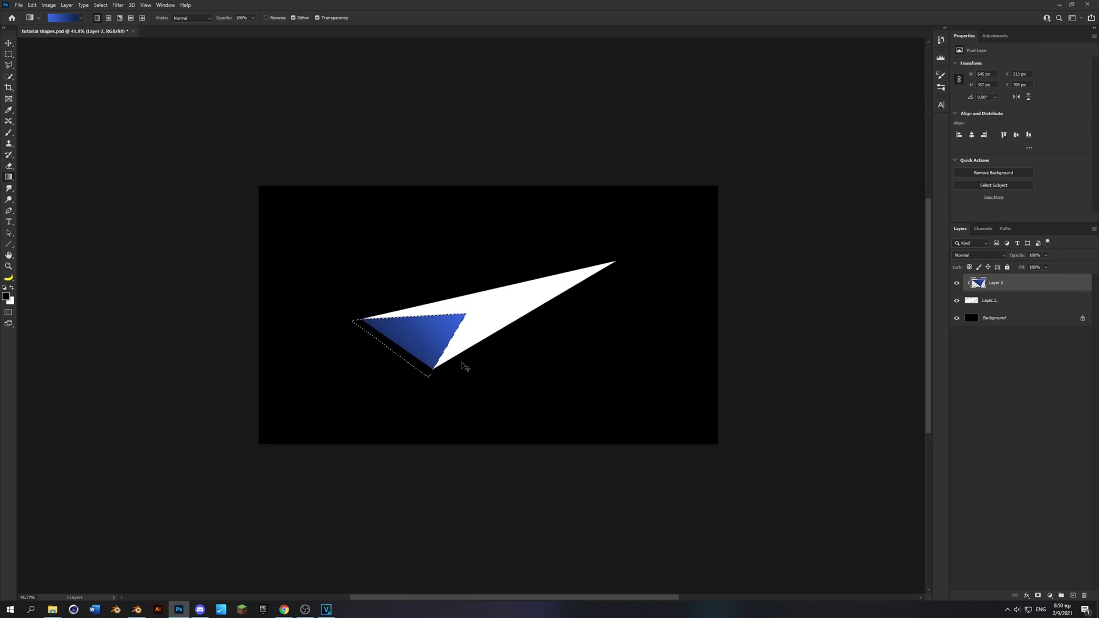
key("ctrl+d")
left_click(994, 305)
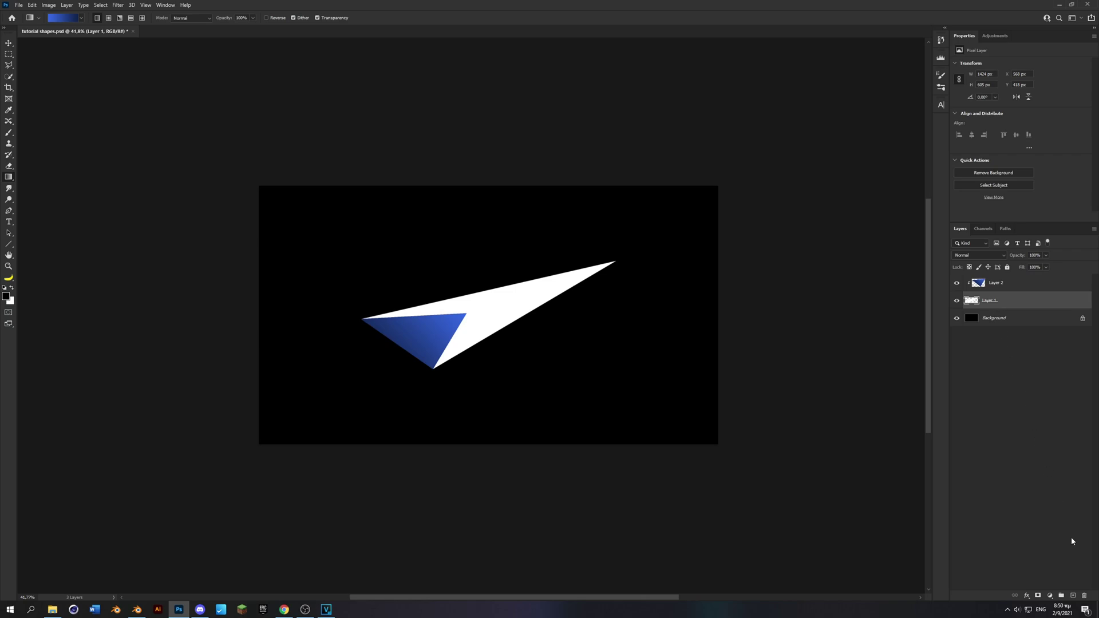
- On a new layer, drag blue gradients across the whole shape, reverting the last attempt
left_click(1072, 596)
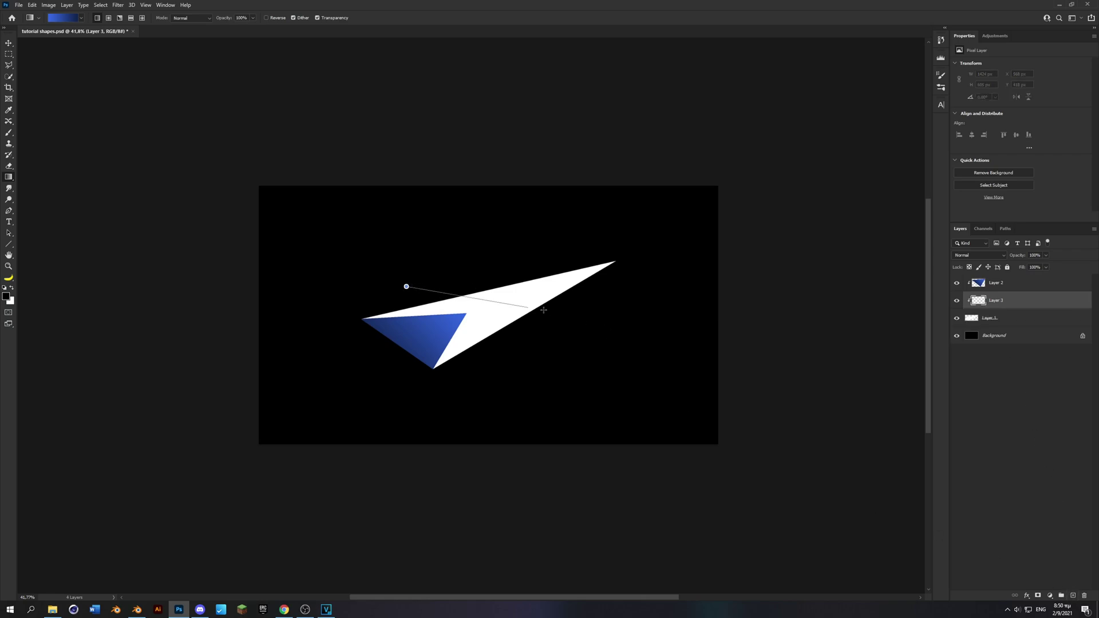
left_click_drag(515, 305, 516, 306)
left_click_drag(564, 246, 472, 367)
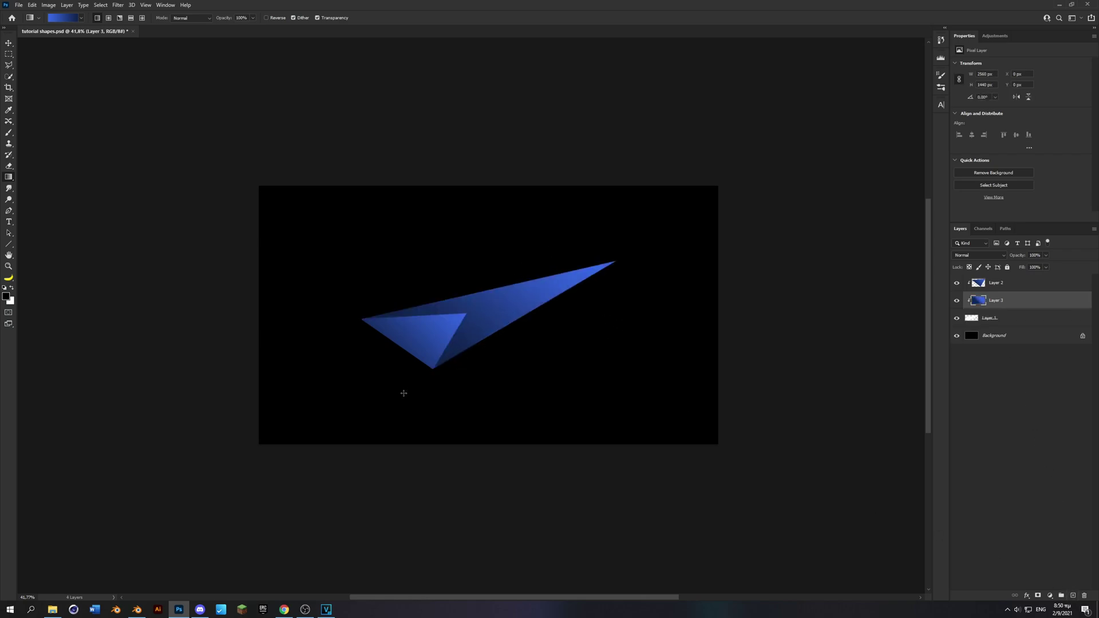
left_click_drag(543, 268, 403, 393)
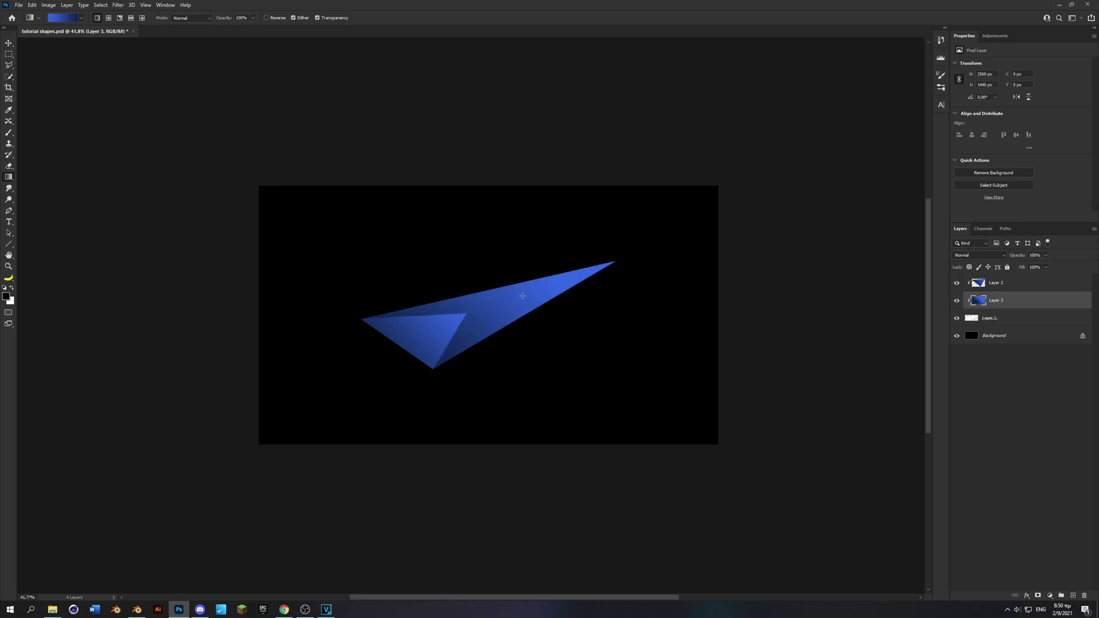
key("ctrl+shift+z")
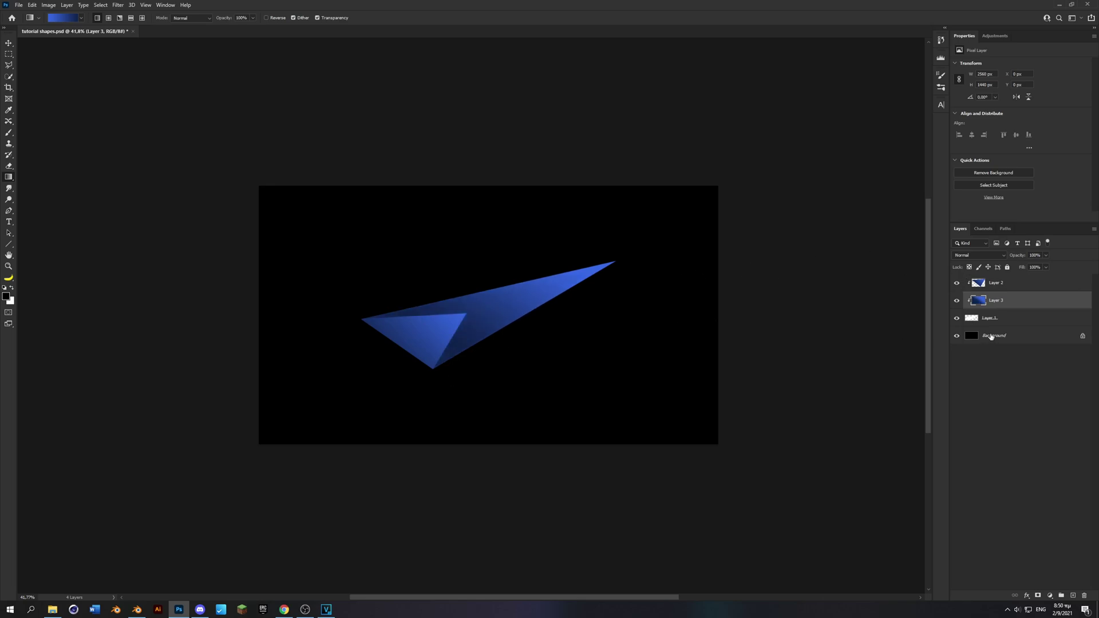
- On a new Layer 4, lasso-select the shape's upper face from inner tip to right tip
left_click(1073, 596)
left_click(9, 65)
scroll(507, 303, "up", 5)
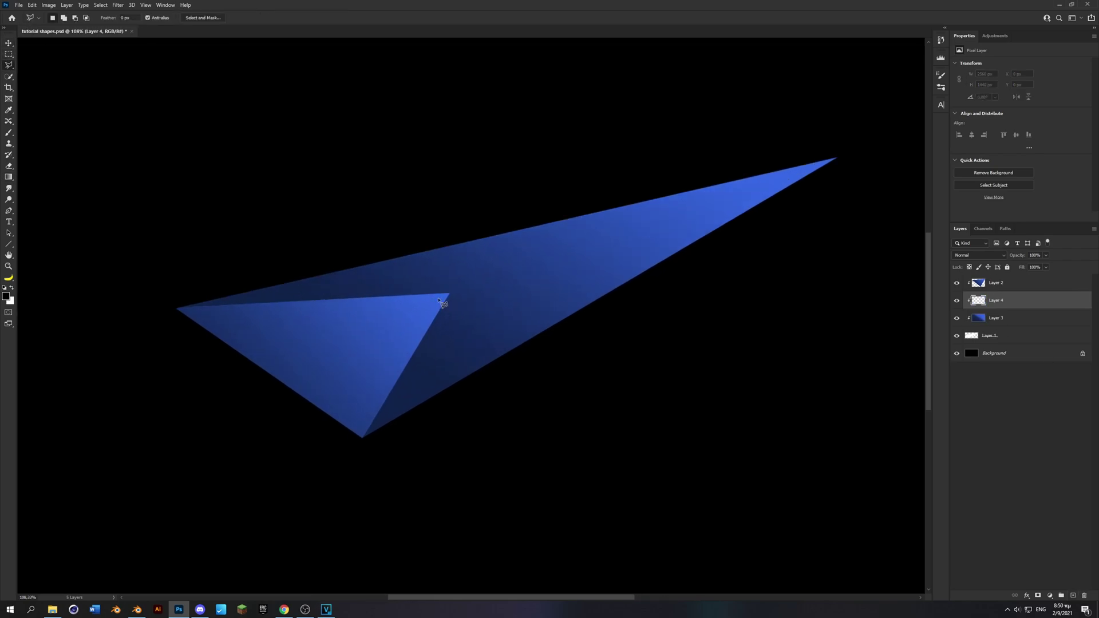
left_click(470, 298)
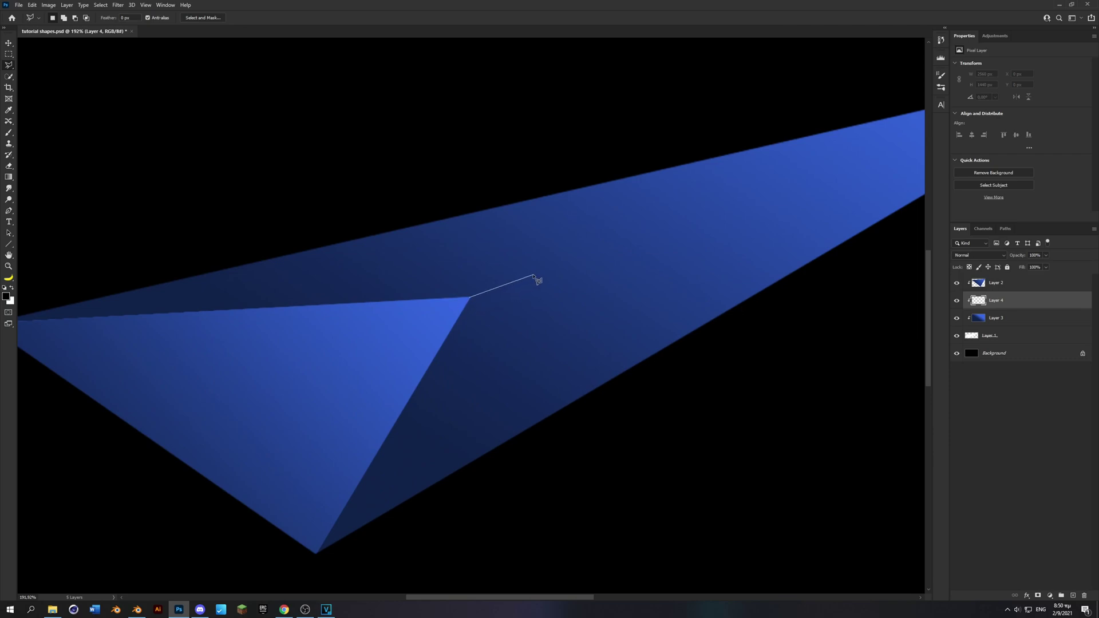
left_click_drag(535, 275, 374, 396)
left_click_drag(515, 318, 283, 389)
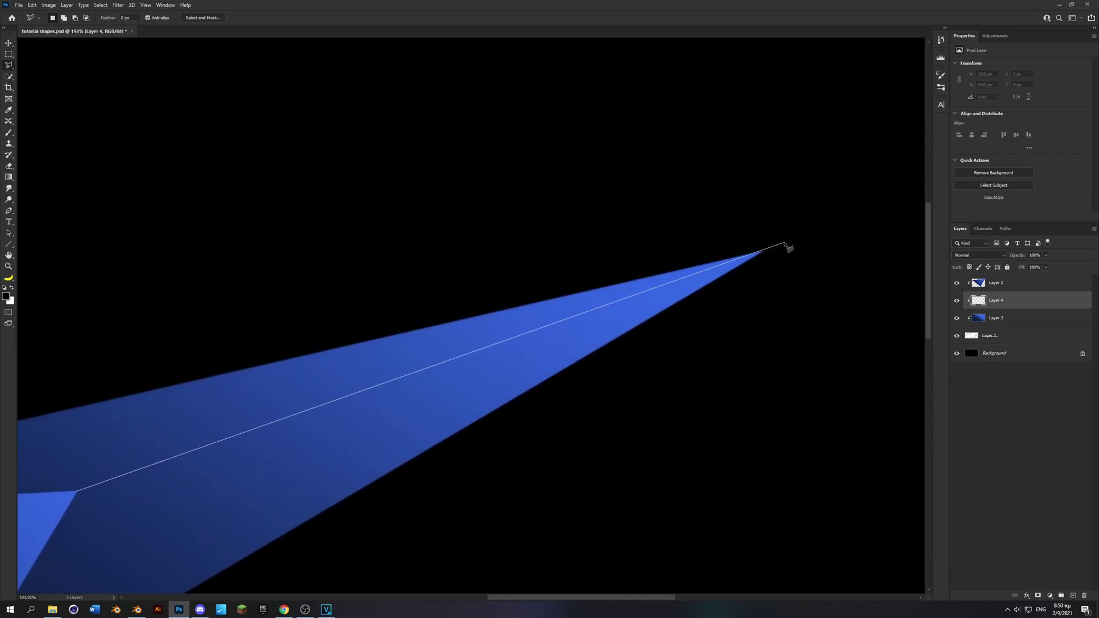
left_click(793, 242)
left_click_drag(312, 182, 547, 233)
left_click(269, 189)
scroll(598, 182, "left", 5)
scroll(598, 182, "down", 2)
left_click(267, 314)
left_click(241, 421)
left_click(308, 482)
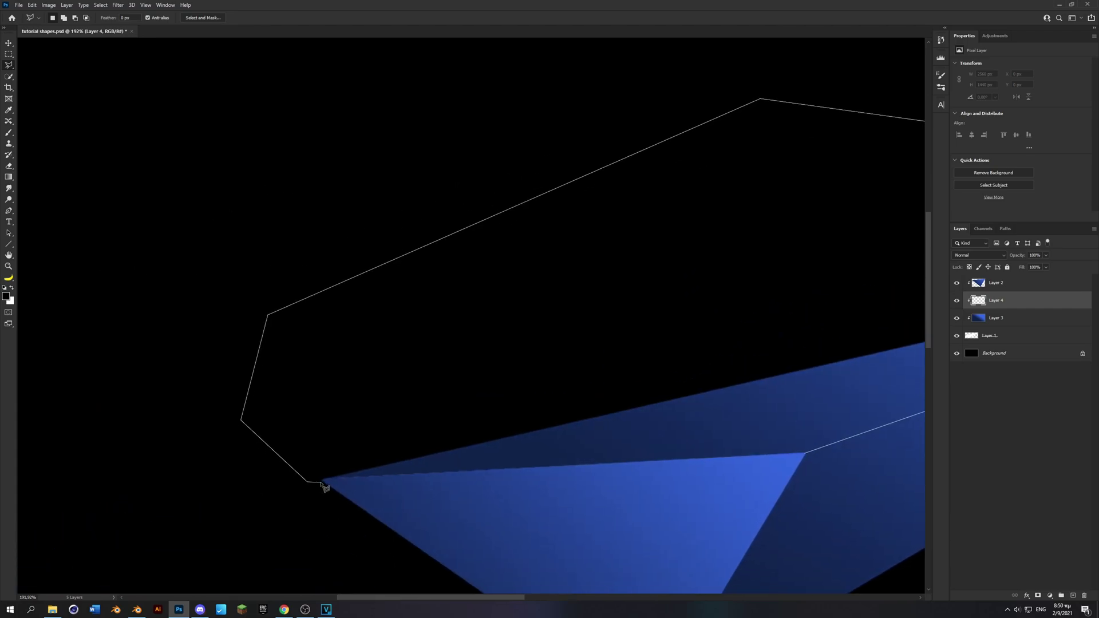
left_click(805, 455)
scroll(663, 441, "down", 5)
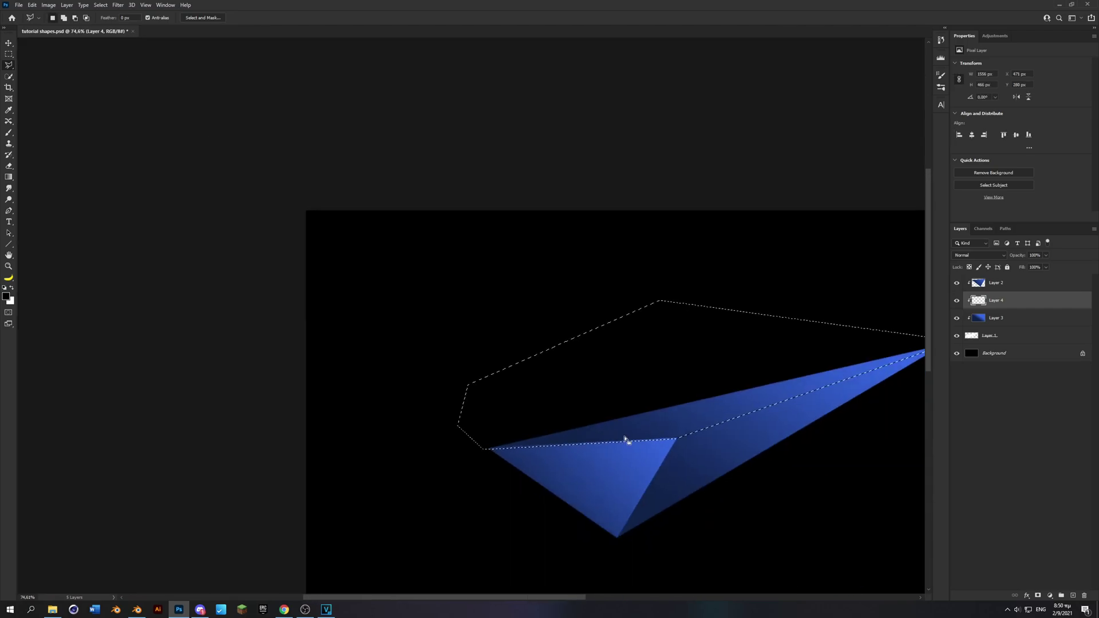
scroll(626, 440, "down", 2)
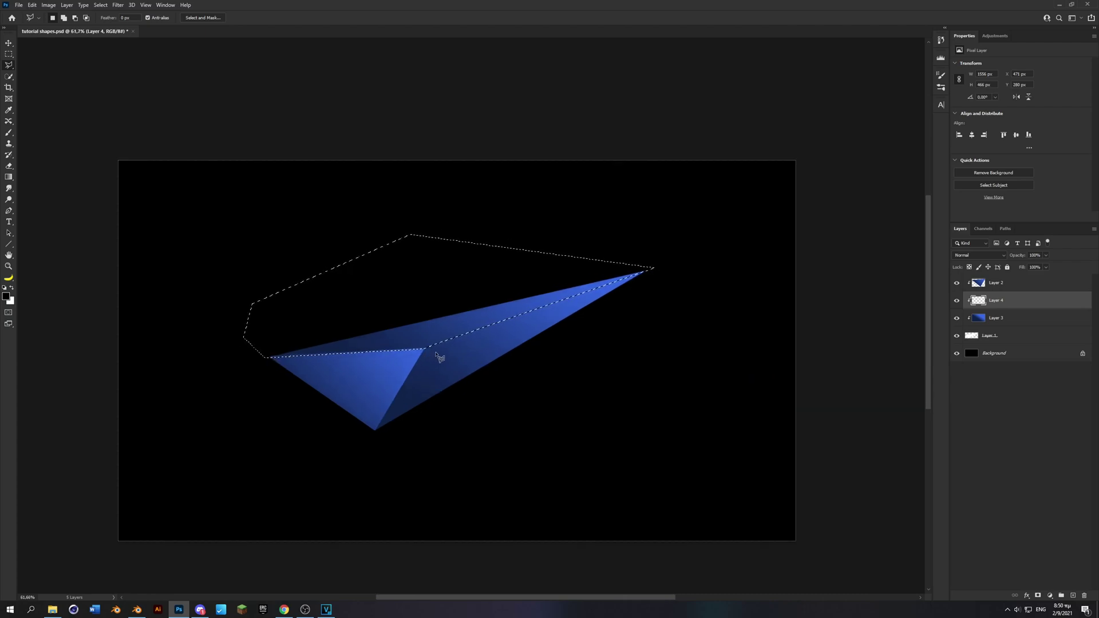
- Fill the upper face with a blue gradient, bright on the right and dark on the left
key("g")
mouse_move(387, 350)
left_mouse_down()
mouse_move(454, 289)
mouse_move(383, 380)
left_mouse_up()
left_click_drag(458, 288, 375, 390)
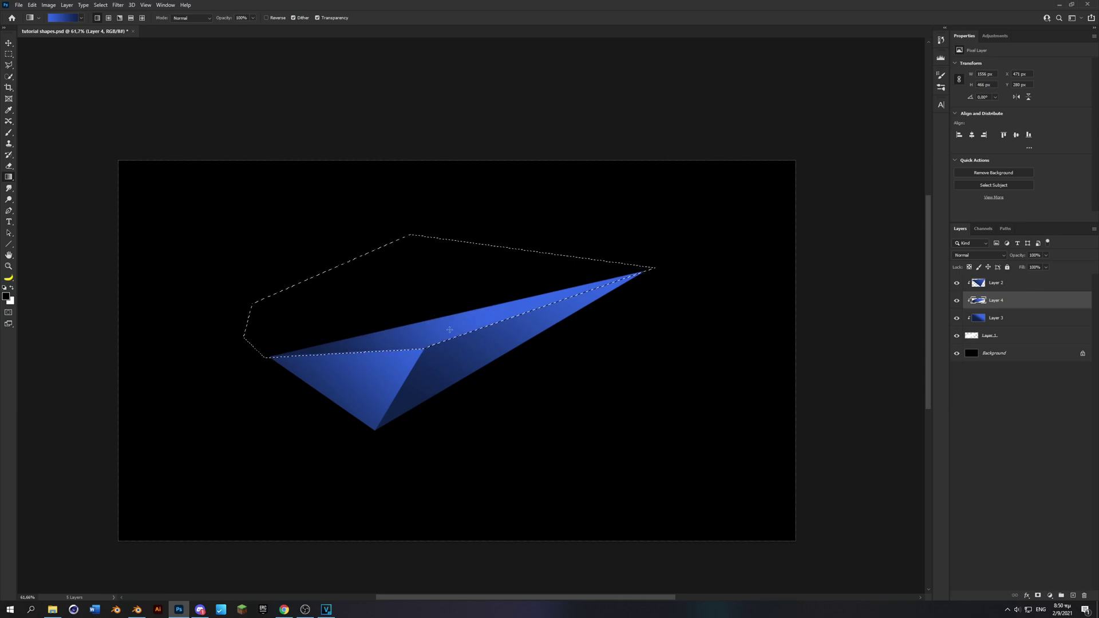
key("ctrl+d")
- Add a new layer clipped to Layer 2, set it to Overlay, and pick a white brush
key("v")
scroll(422, 388, "down", 4)
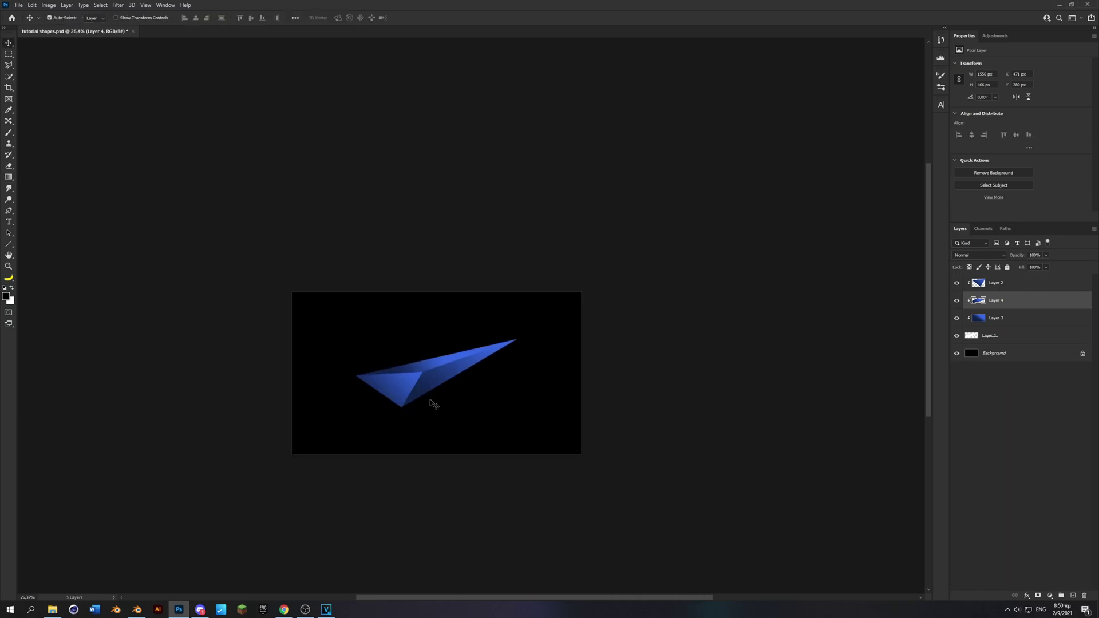
scroll(447, 384, "up", 5)
left_click_drag(456, 390, 547, 360)
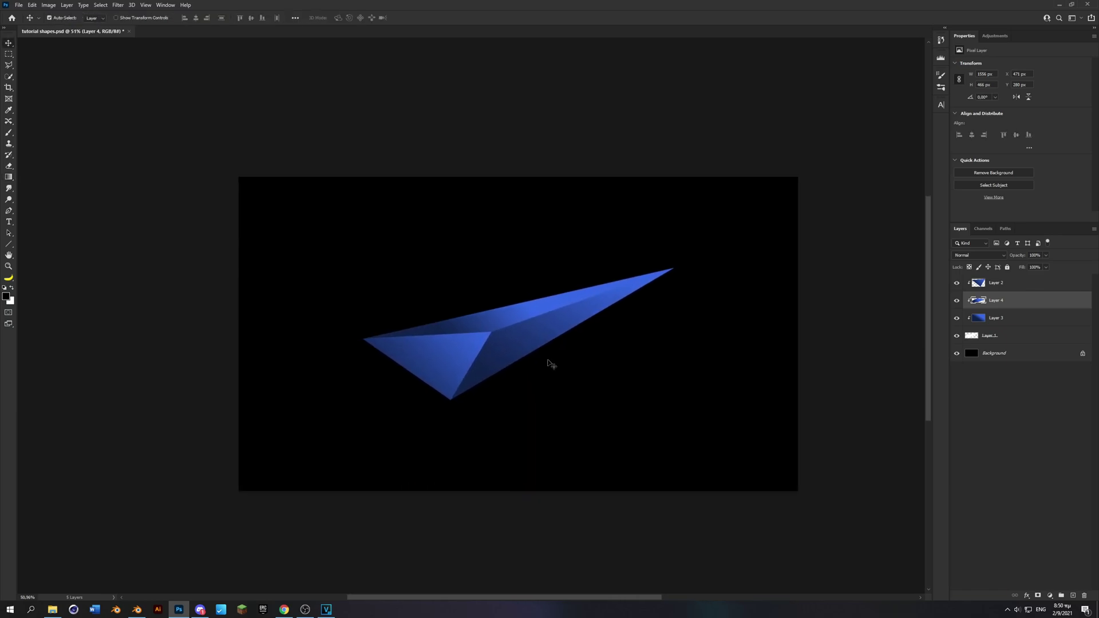
left_click(1002, 282)
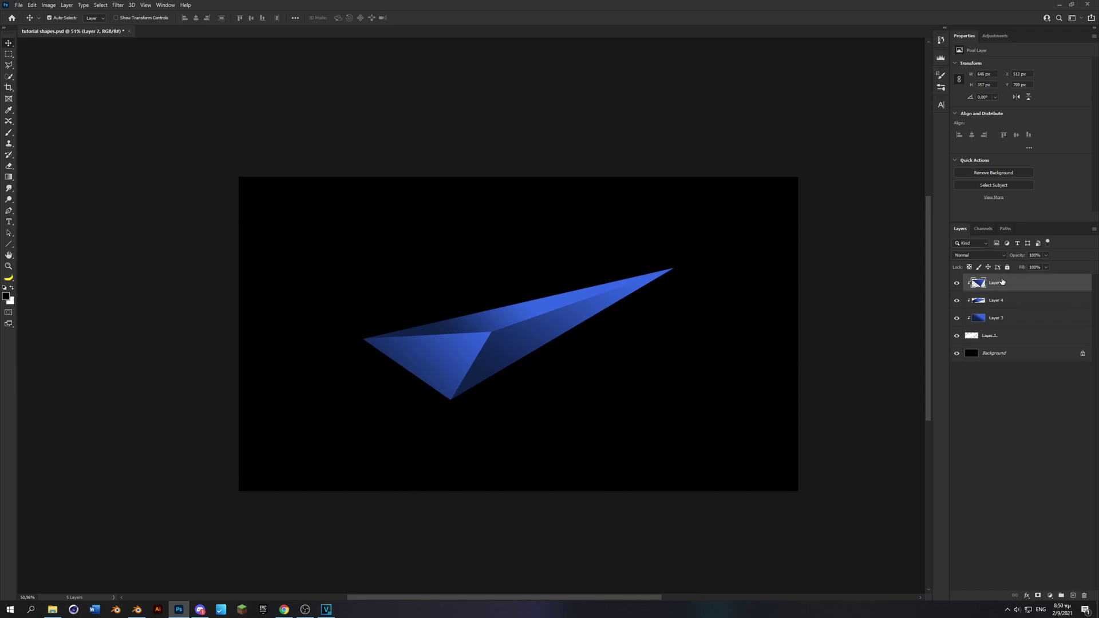
left_click(1073, 595)
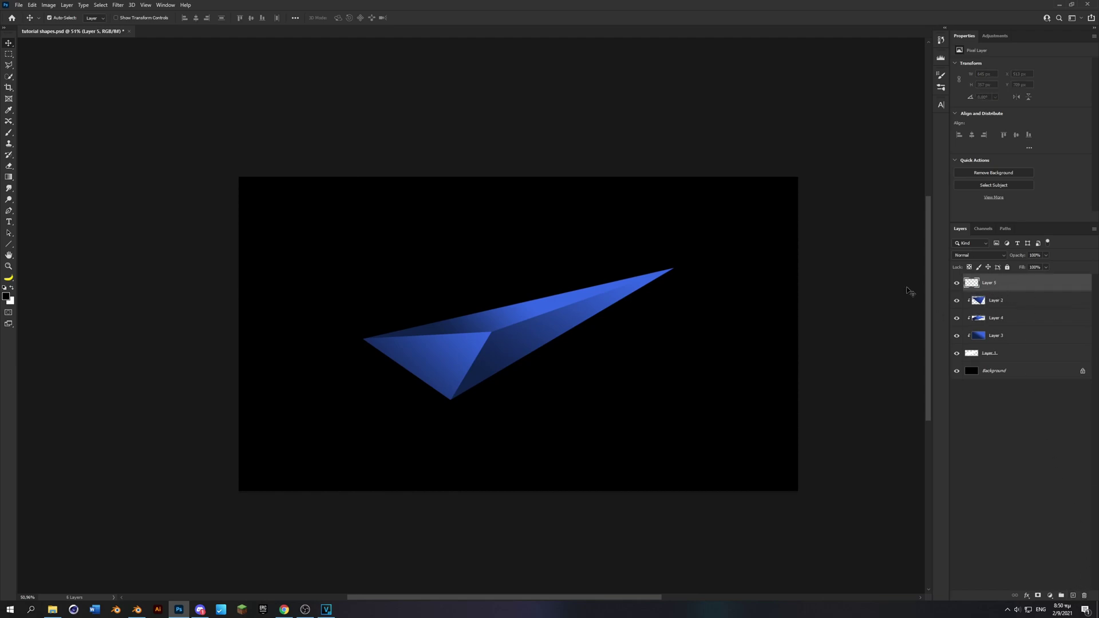
left_click(1003, 289, "alt")
key("b")
left_click_drag(499, 361, 355, 336)
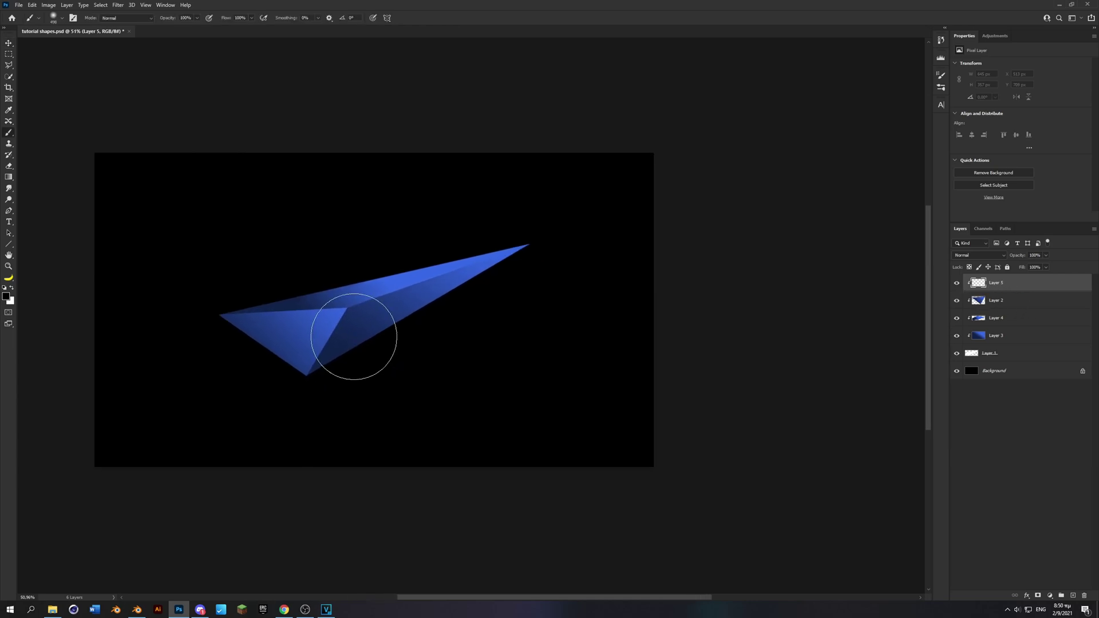
key("x")
left_click(979, 255)
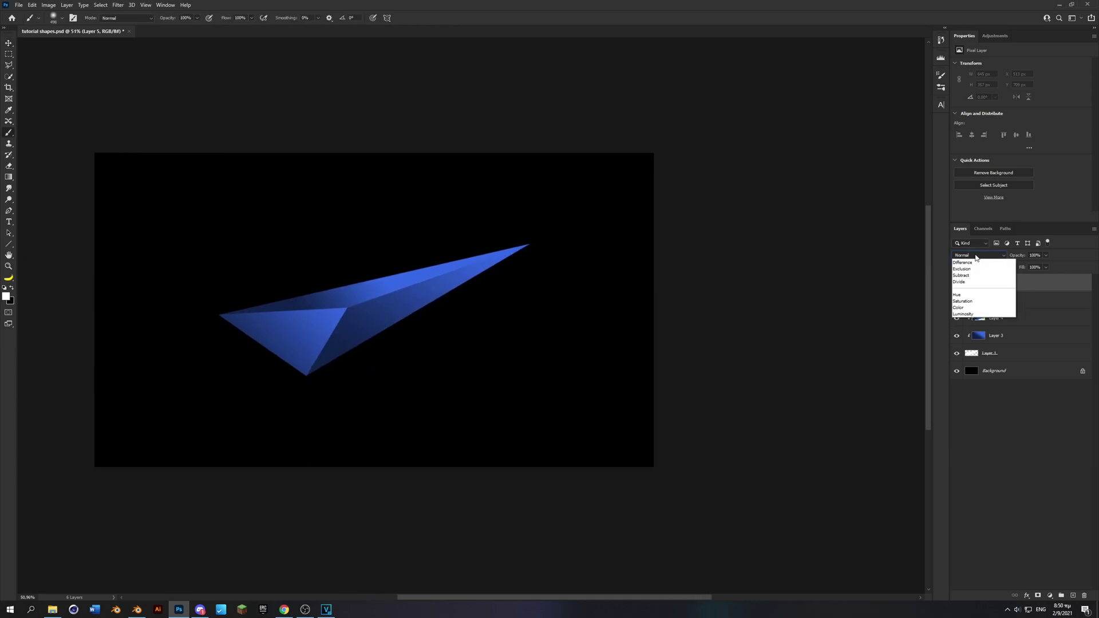
left_click(977, 360)
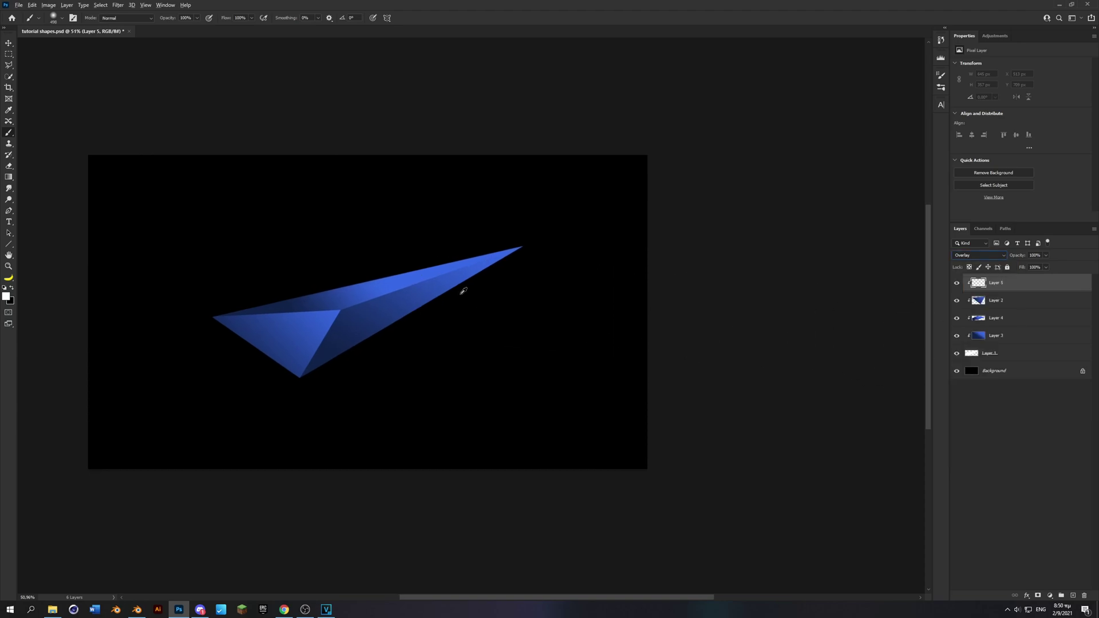
- Try soft white highlight dabs on the shape, shrinking the brush and undoing misses
scroll(445, 309, "up", 2)
scroll(437, 309, "up", 3)
left_click_drag(437, 309, 448, 309)
left_click(451, 308)
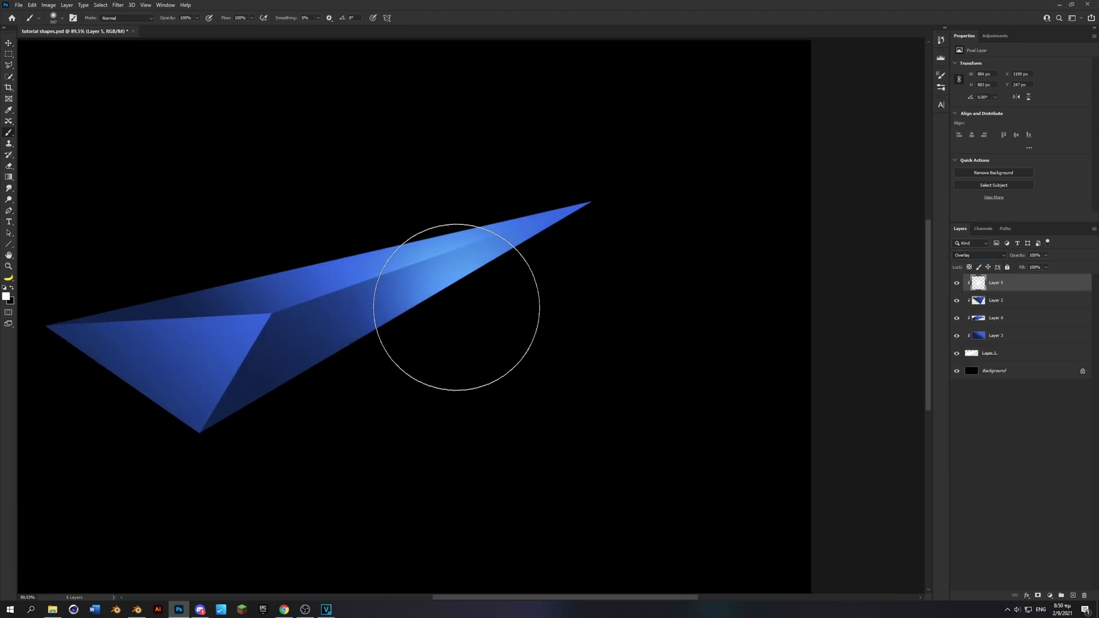
key("ctrl+z")
left_click(496, 276)
key("ctrl+z")
left_click(484, 292)
left_click_drag(444, 285, 415, 284)
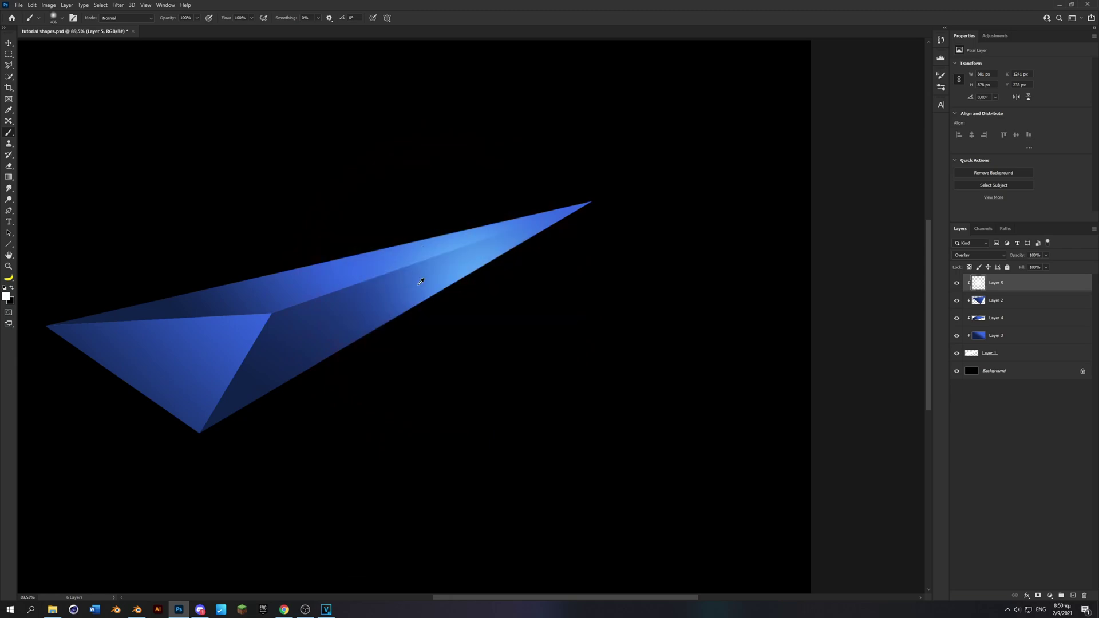
key("ctrl+z")
left_click(473, 284)
key("ctrl+z")
- Paint a bright white highlight along the upper edge, discarding the lower-right dab
mouse_move(336, 196)
left_mouse_down()
mouse_move(331, 225)
mouse_move(316, 235)
left_mouse_up()
scroll(439, 285, "down", 4)
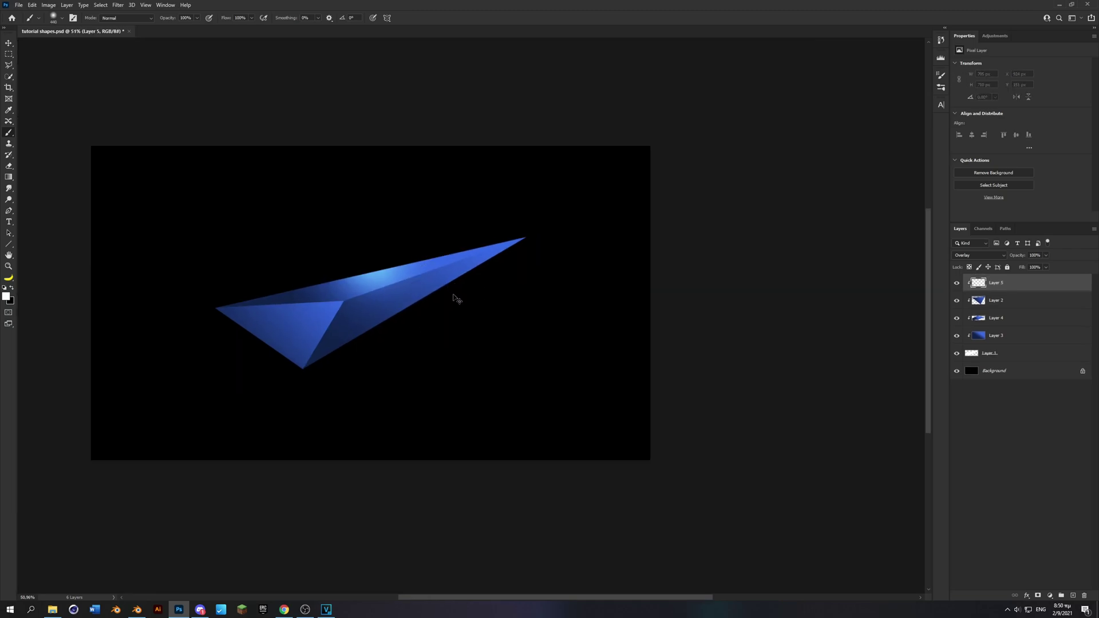
key("ctrl+z")
left_click(460, 303)
key("ctrl+z")
scroll(466, 300, "down", 3)
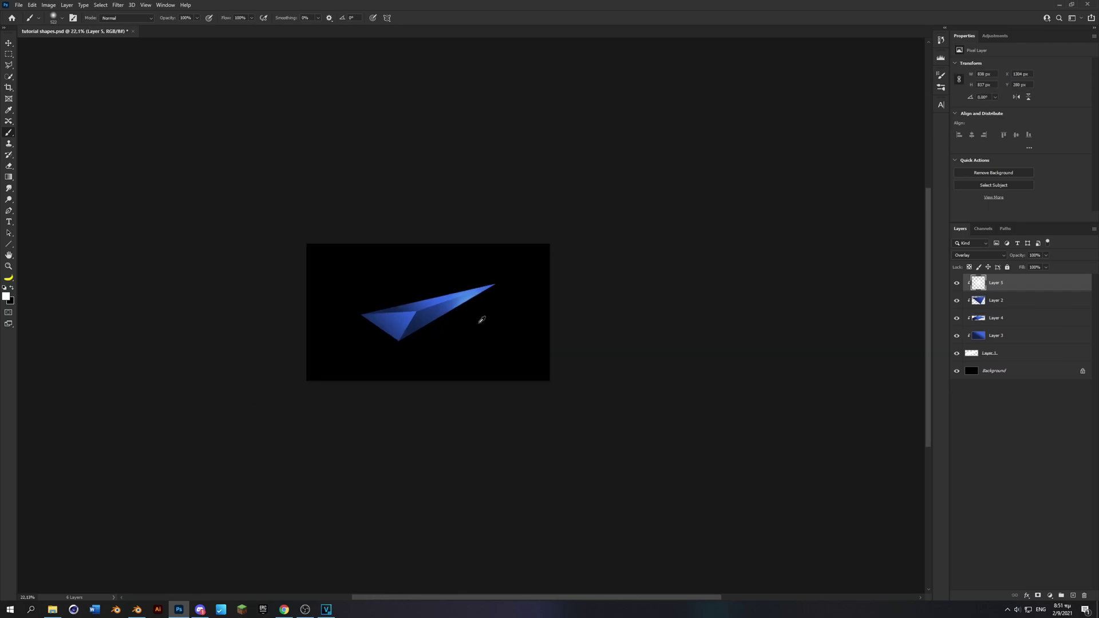
scroll(473, 326, "down", 1)
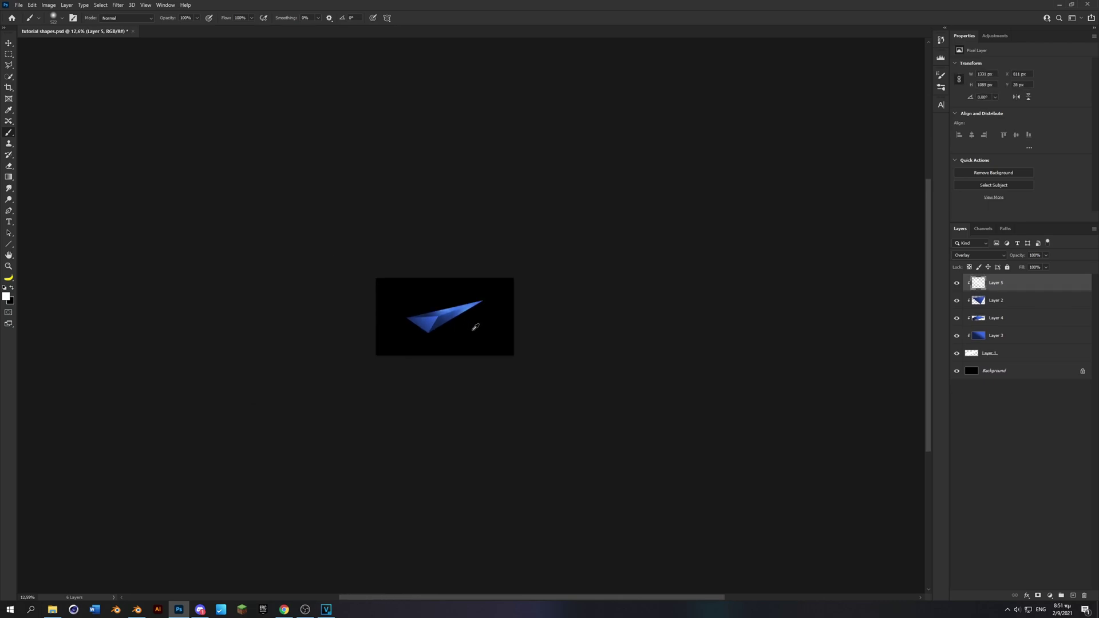
scroll(454, 319, "up", 3)
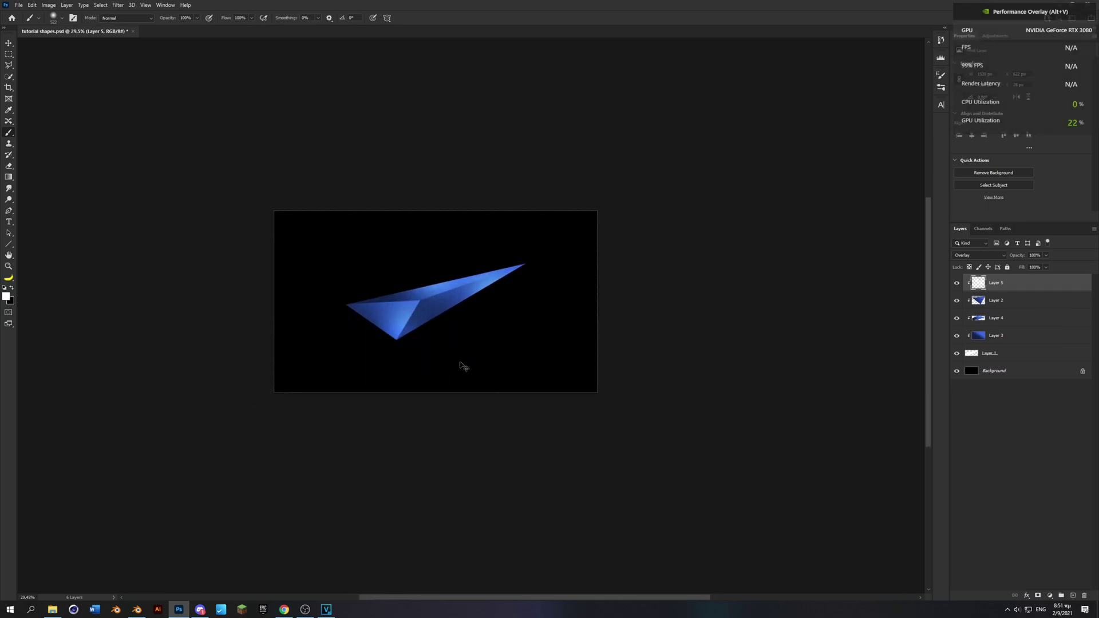
key("v")
scroll(458, 325, "up", 1)
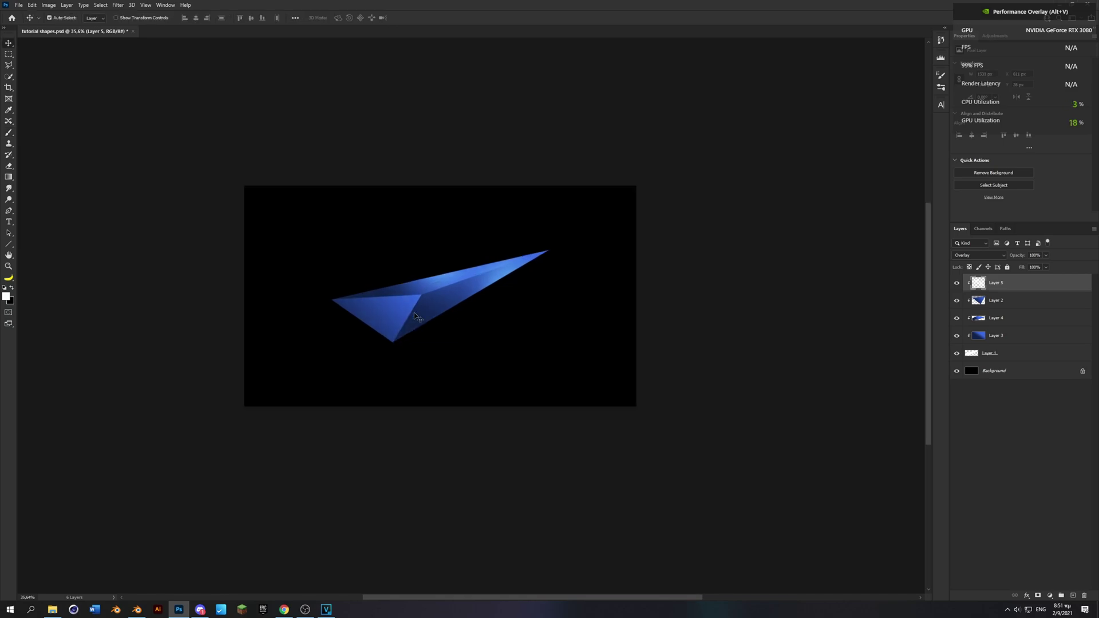
scroll(447, 312, "up", 1)
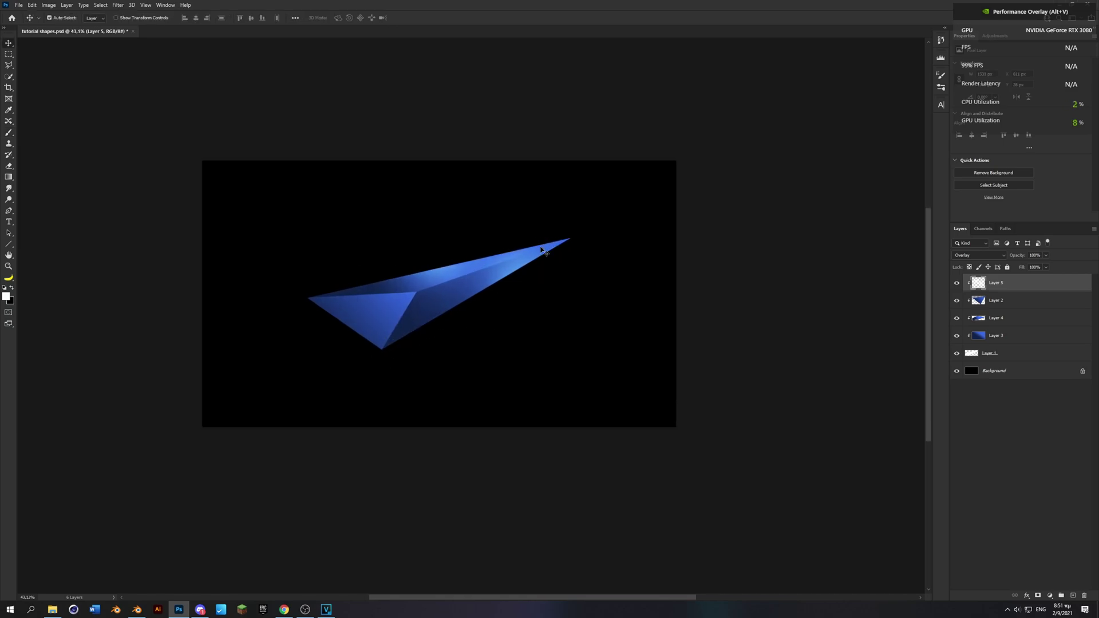
- Search Google Images for 'line flare' in a new Chrome tab
left_click(284, 609)
left_click(323, 7)
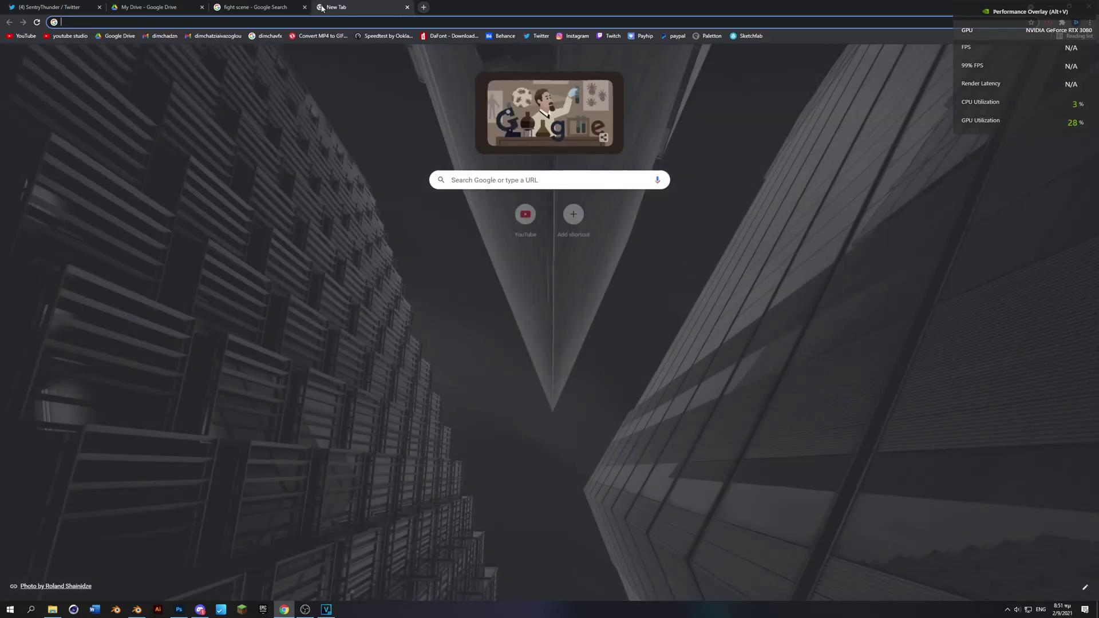
left_click(314, 22)
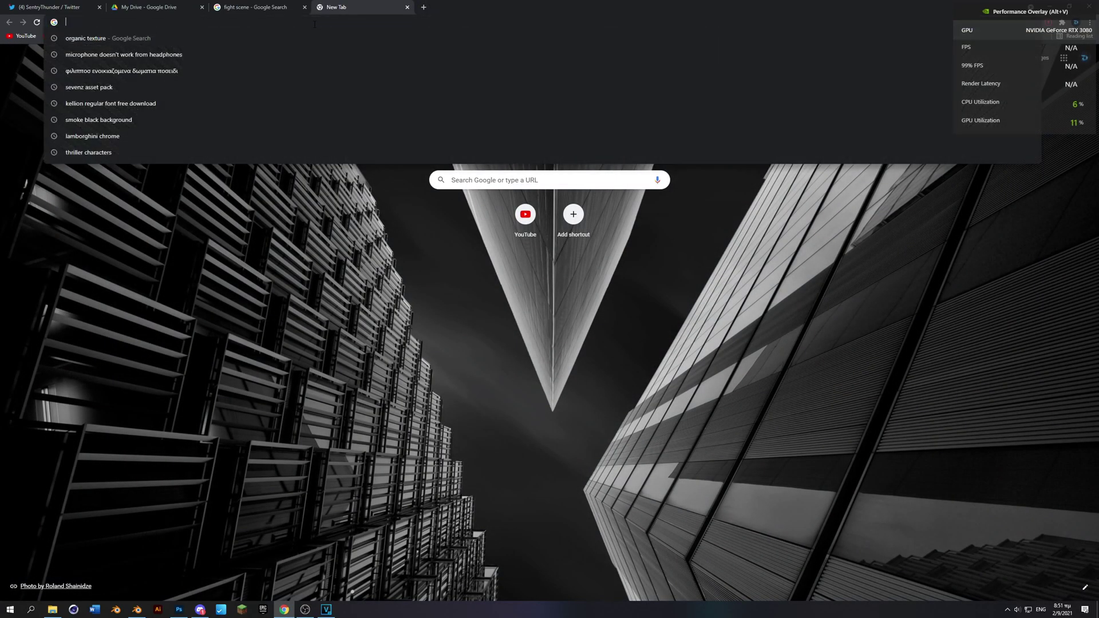
type("m")
key("BackSpace")
key("BackSpace")
type("line flare\\")
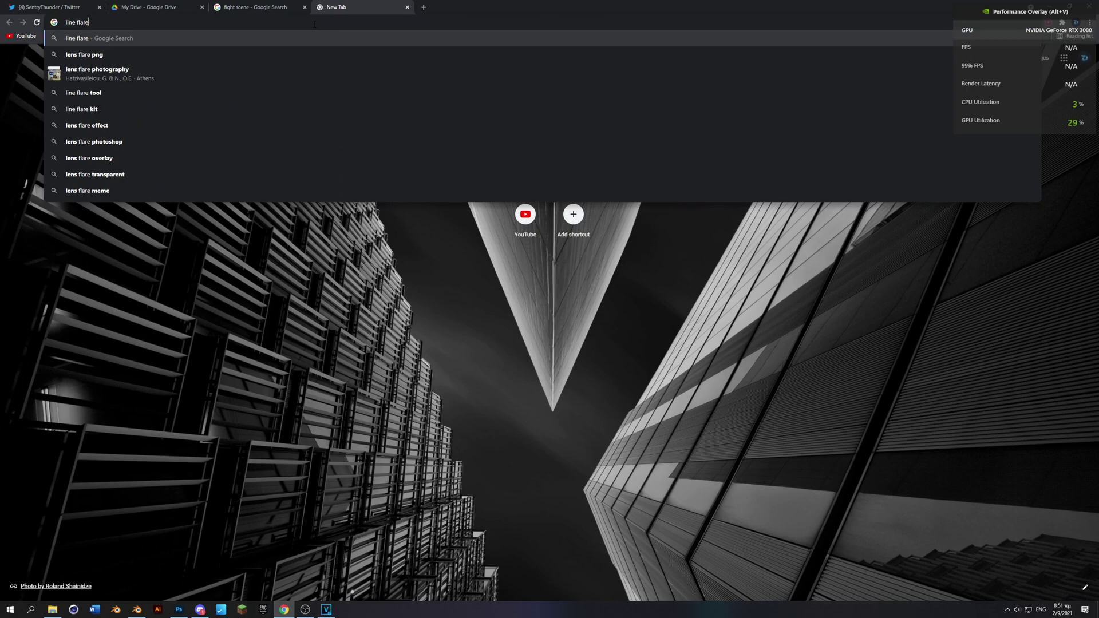
key("Return")
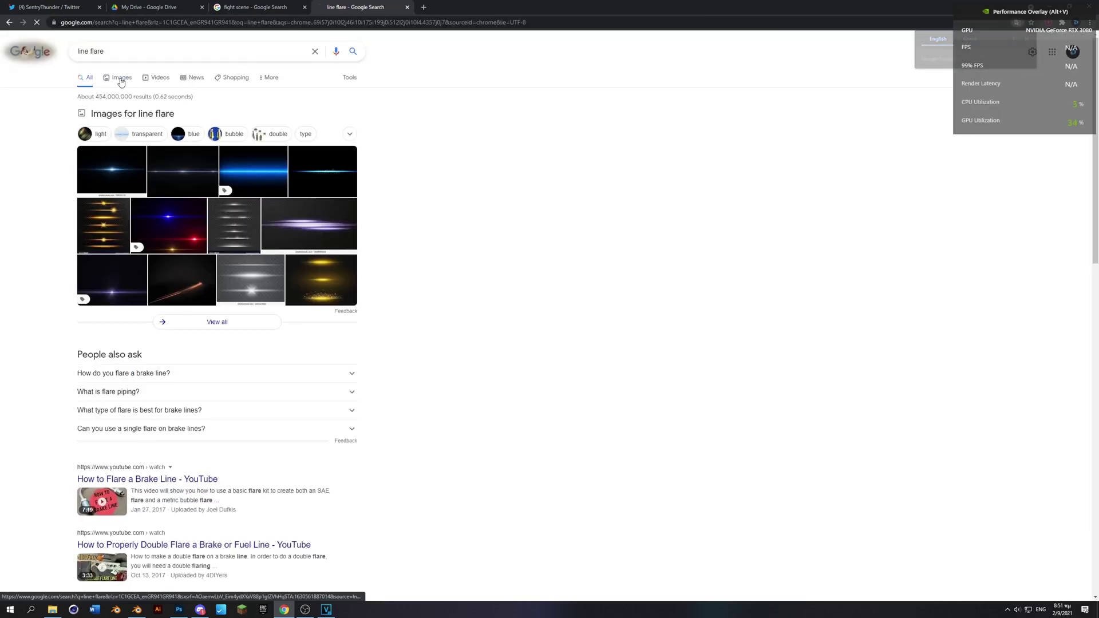
left_click(120, 82)
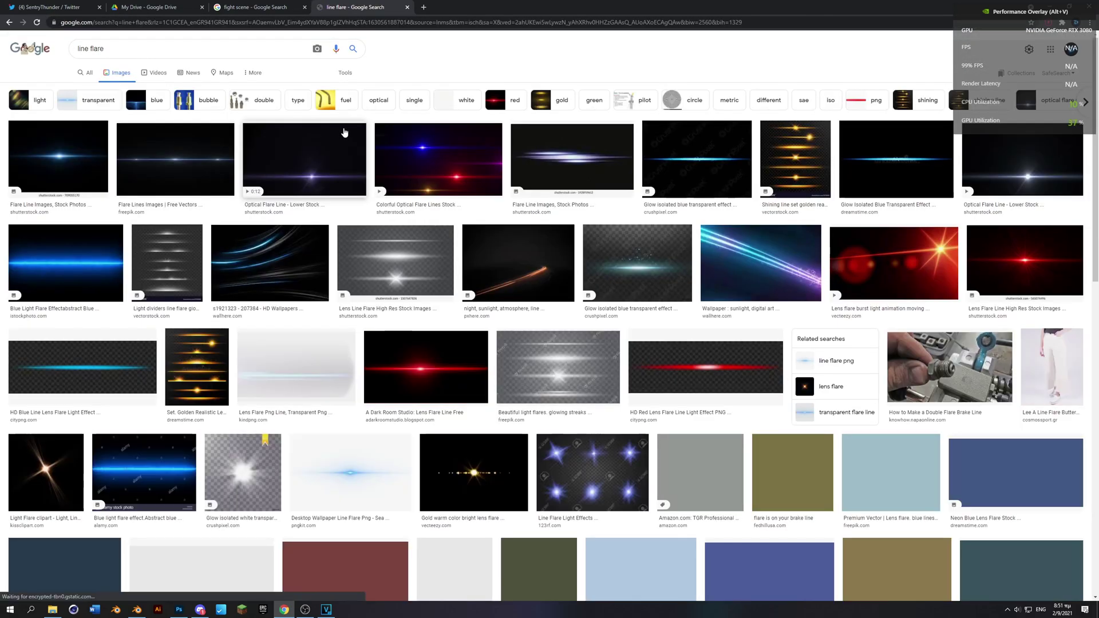
- Save the first blue flare image to Downloads and return to Photoshop
left_click(68, 150)
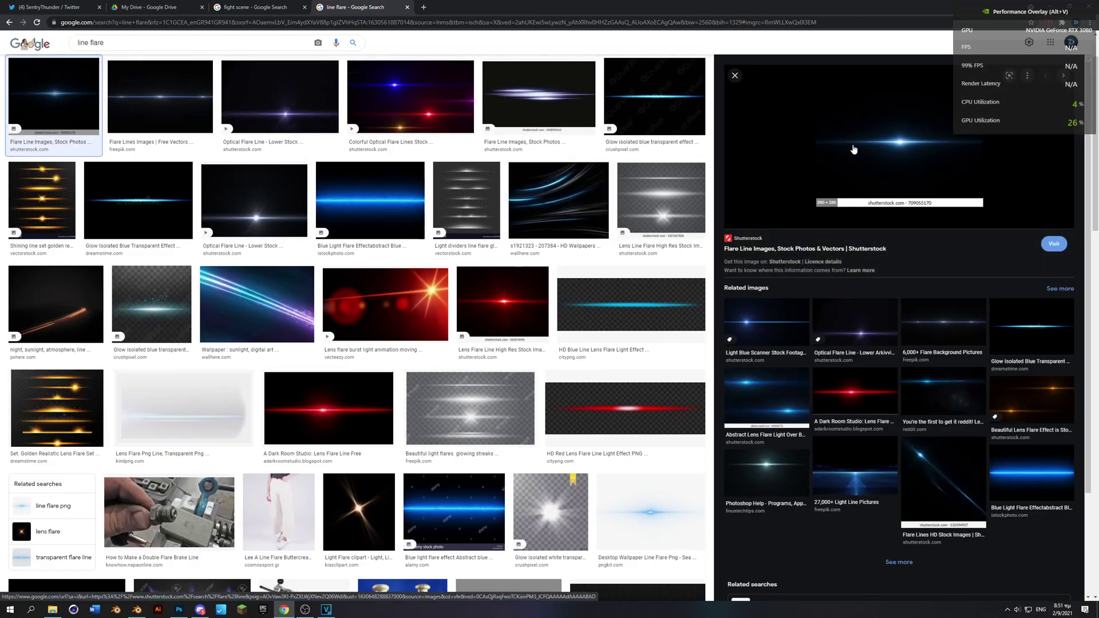
right_click(854, 149)
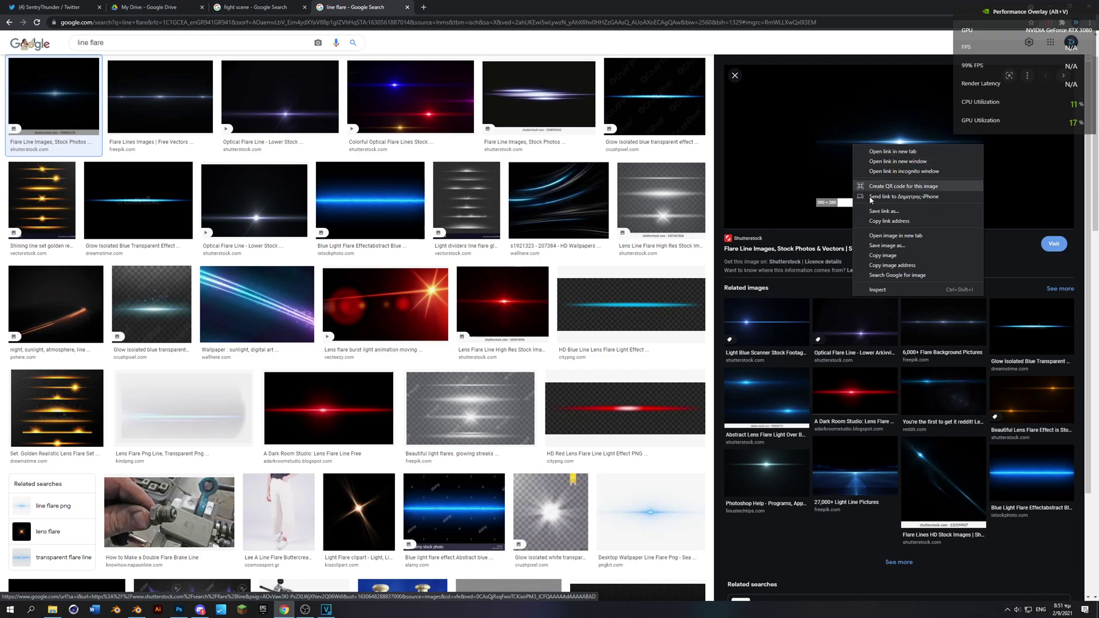
left_click(880, 245)
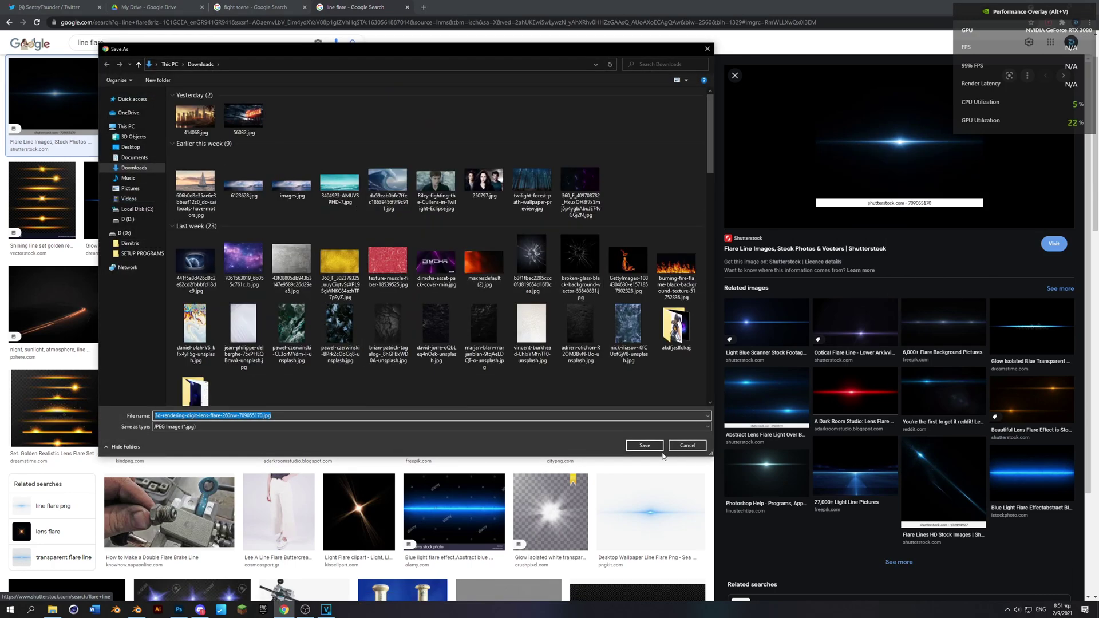
left_click(658, 449)
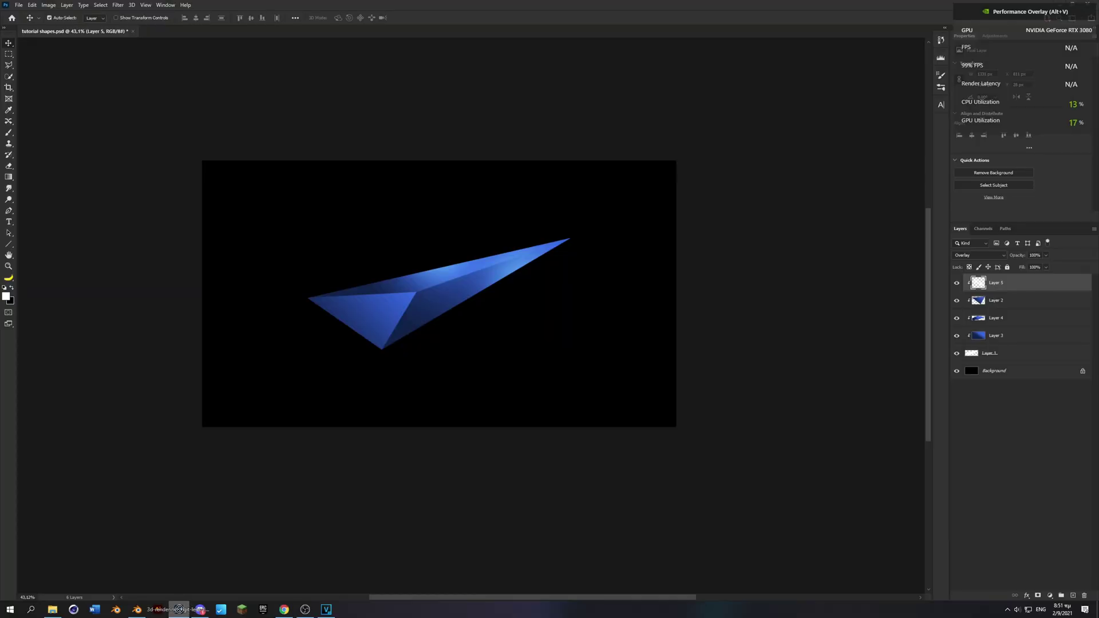
left_click(178, 609)
- Place the flare image and erase its watermark bar with a smaller eraser
key("Return")
scroll(466, 301, "up", 3)
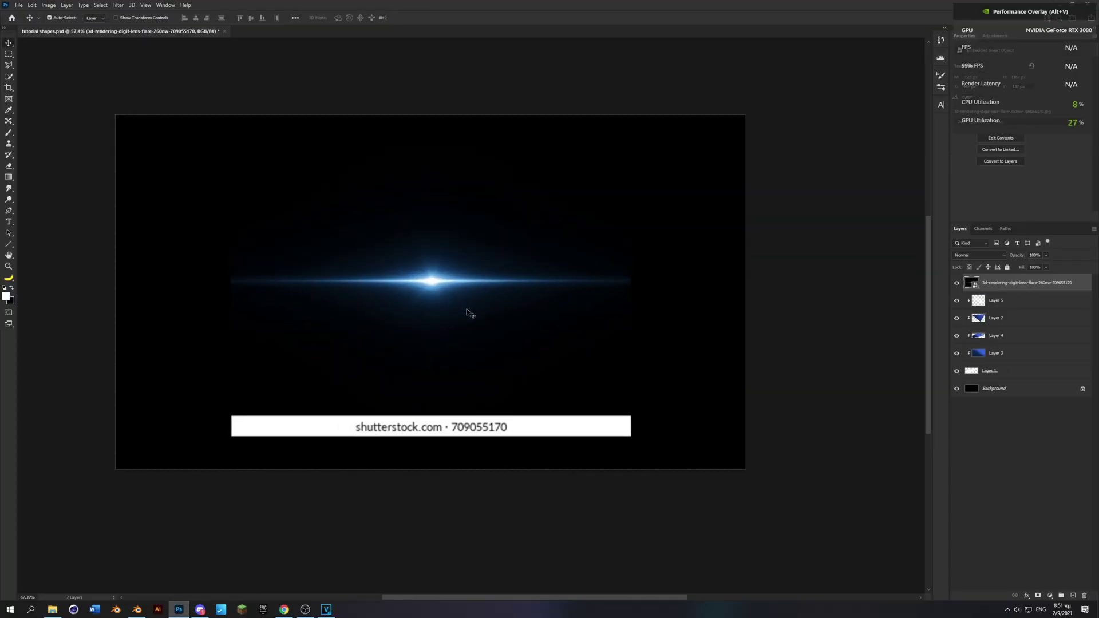
scroll(469, 313, "down", 2)
key("e")
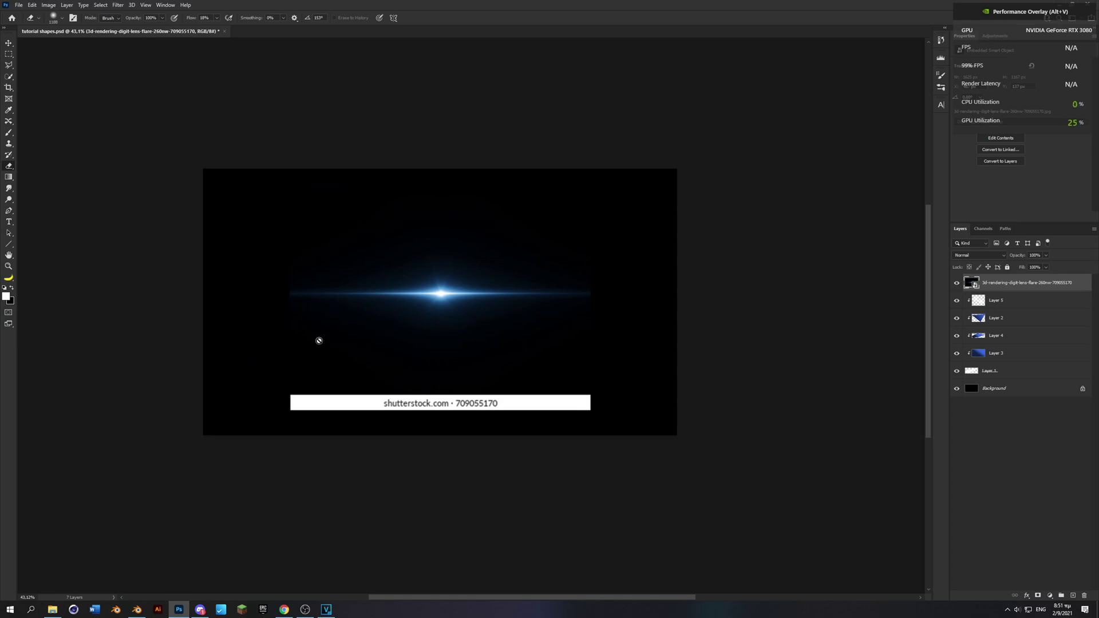
left_click_drag(429, 387, 327, 395)
mouse_move(282, 404)
left_mouse_down()
mouse_move(378, 420)
mouse_move(135, 401)
mouse_move(393, 418)
mouse_move(466, 400)
mouse_move(613, 402)
left_mouse_up()
mouse_move(241, 404)
left_mouse_down()
mouse_move(661, 362)
mouse_move(559, 348)
mouse_move(367, 357)
mouse_move(295, 325)
mouse_move(310, 318)
mouse_move(267, 285)
mouse_move(316, 339)
mouse_move(674, 329)
mouse_move(640, 327)
left_mouse_up()
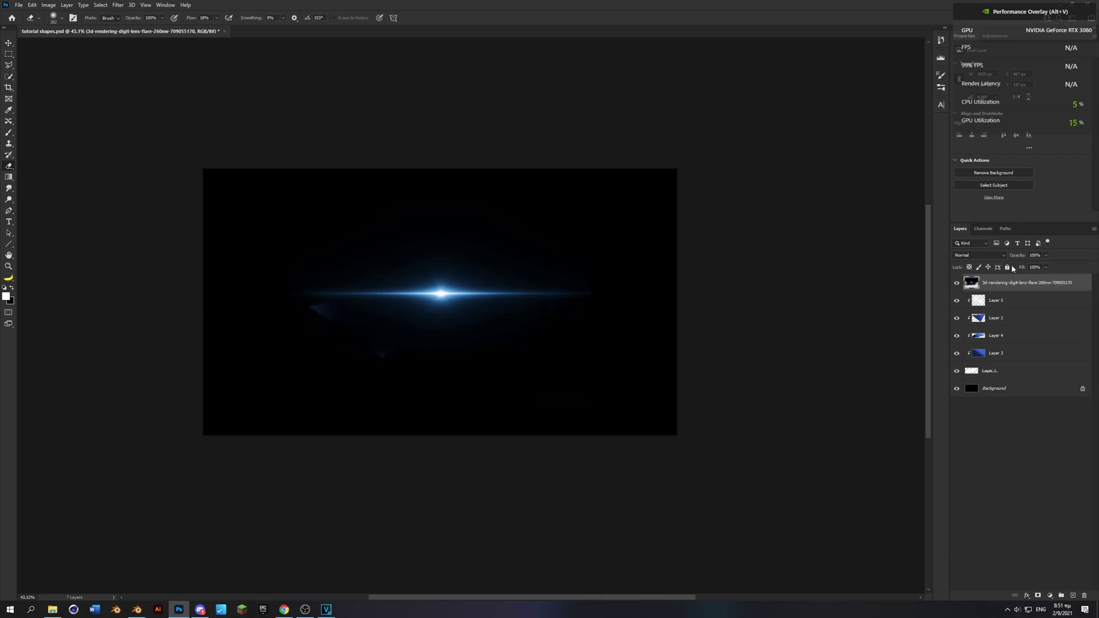
- Set the flare layer to Screen and rotate it about -27.5° along the shape's ridge
left_click(990, 253)
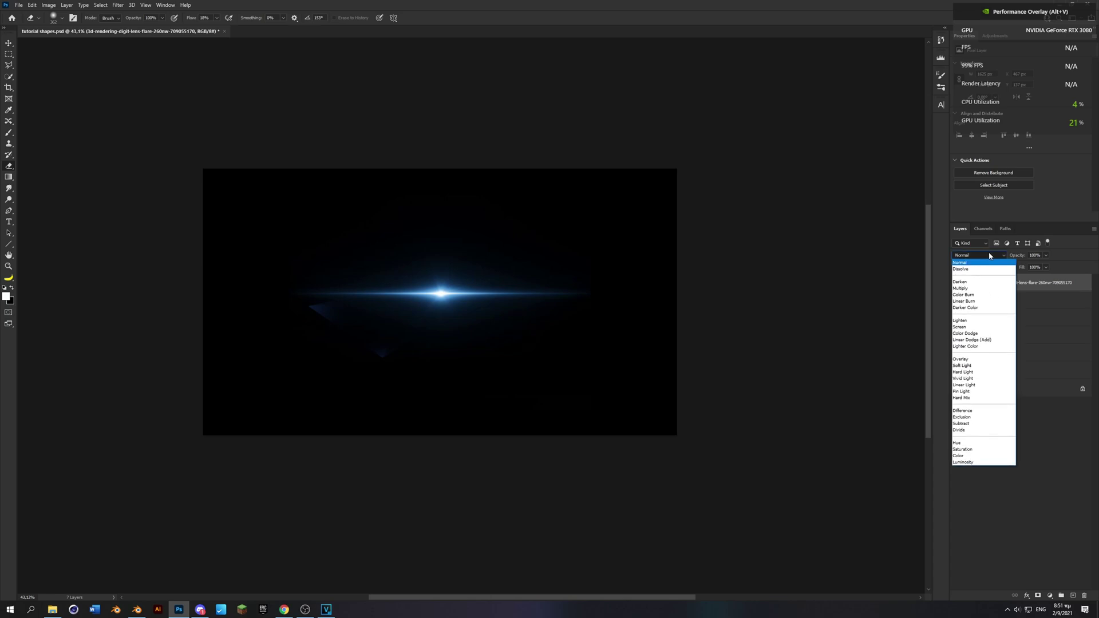
left_click(967, 327)
key("ctrl+t")
left_click_drag(604, 307, 580, 236)
left_click_drag(473, 292, 518, 296)
left_click_drag(591, 285, 591, 285)
mouse_move(647, 264)
left_mouse_down()
mouse_move(645, 239)
mouse_move(581, 241)
mouse_move(620, 245)
mouse_move(559, 289)
left_mouse_up()
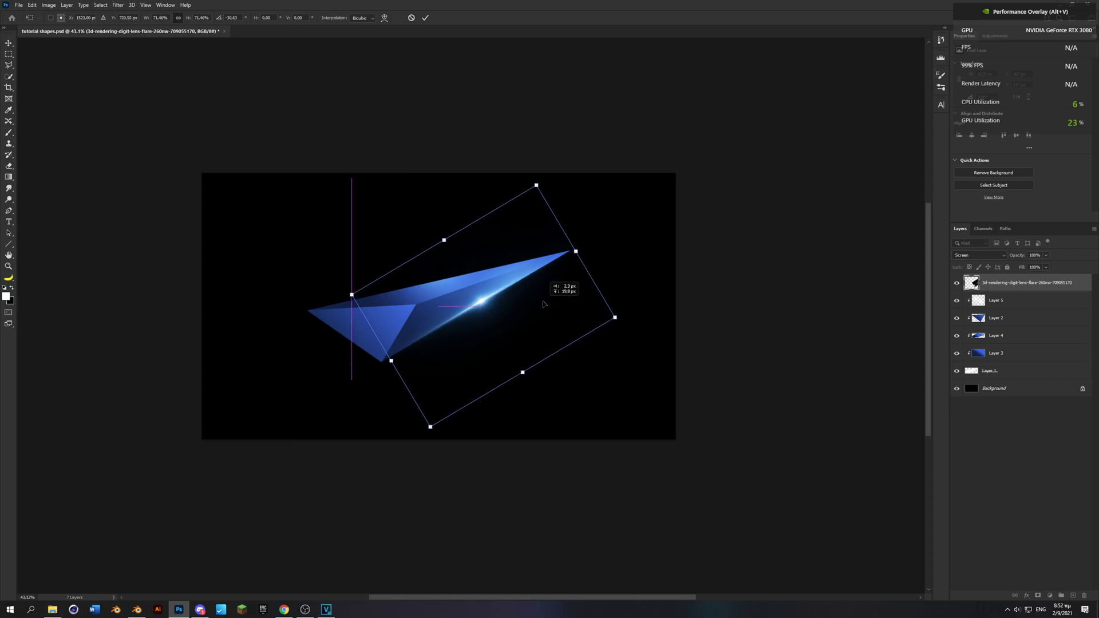
key("Return")
key("b")
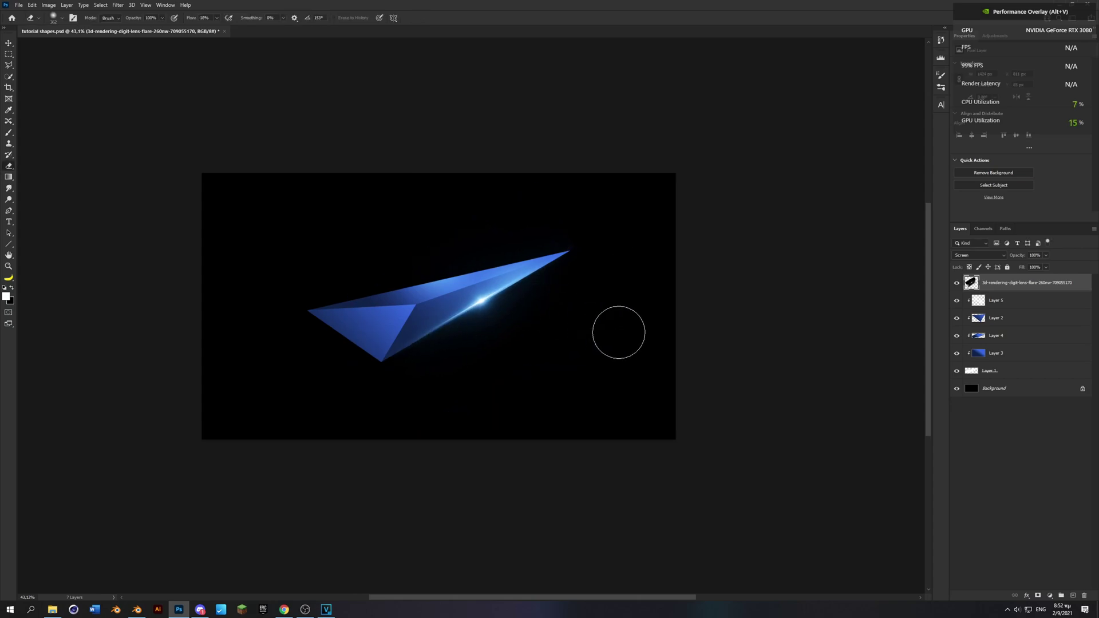
key("v")
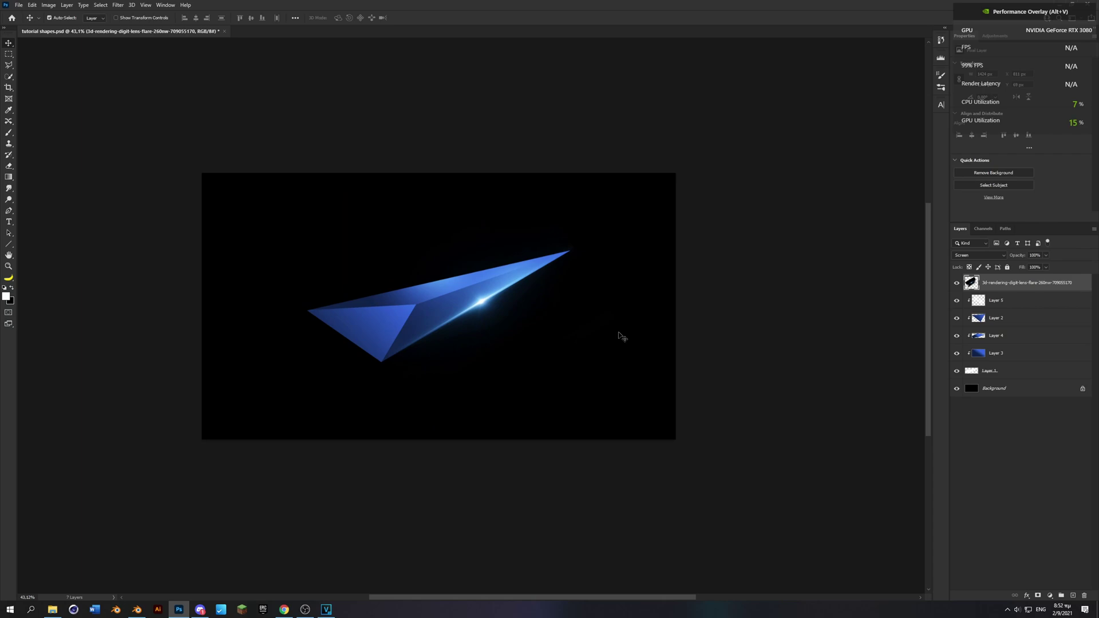
scroll(543, 312, "down", 3)
scroll(537, 314, "up", 4)
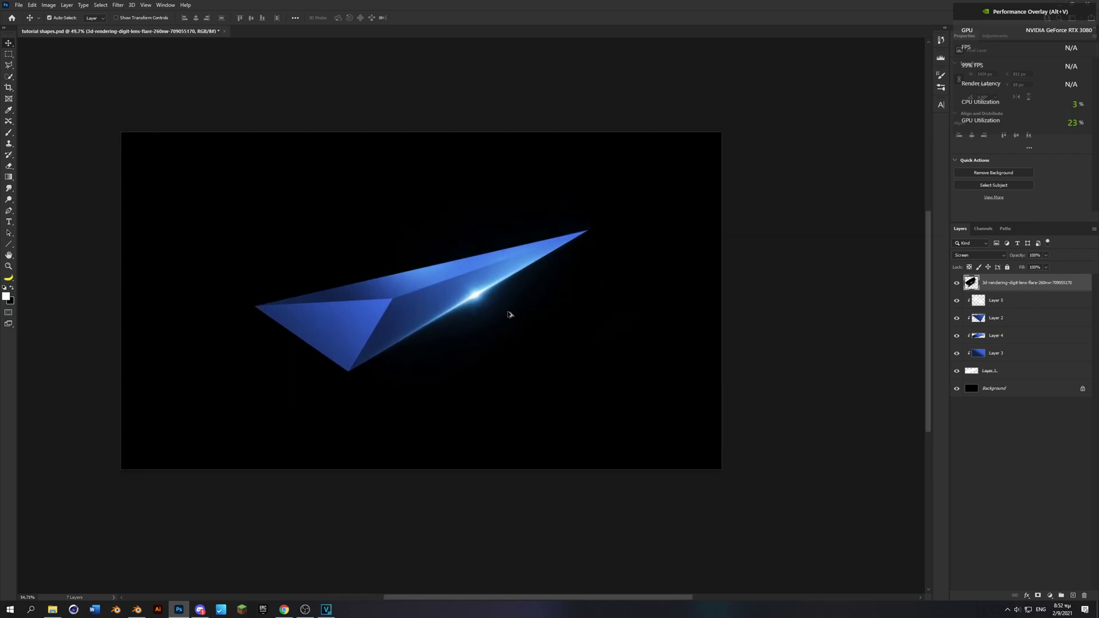
left_click_drag(501, 352, 530, 337)
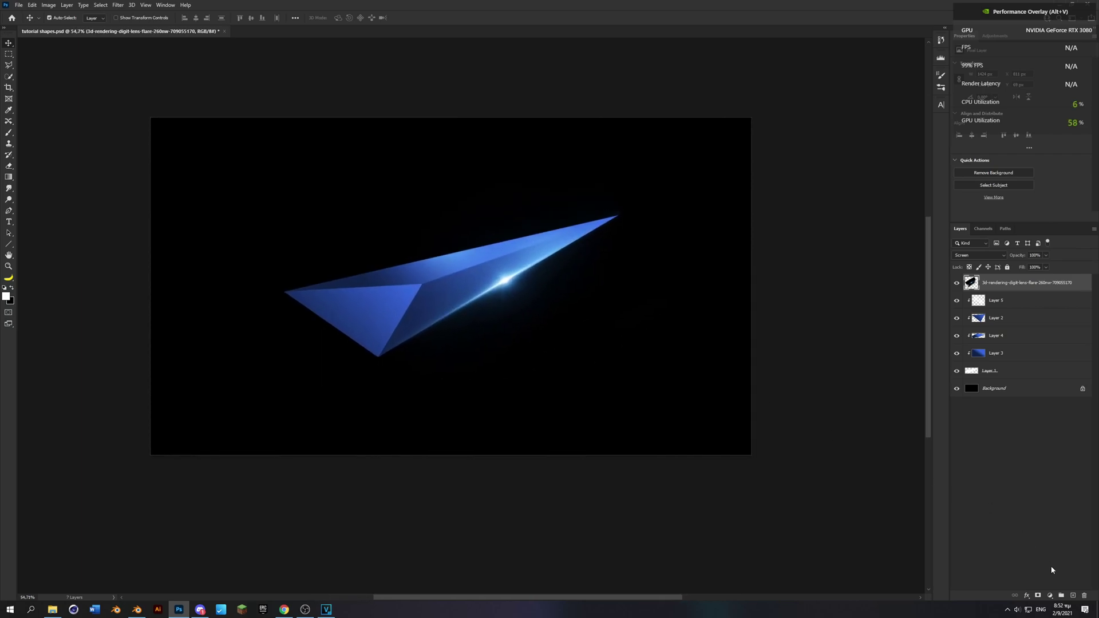
- Add a new empty layer on top and set its blend mode to Linear Dodge (Add)
left_click(1074, 596)
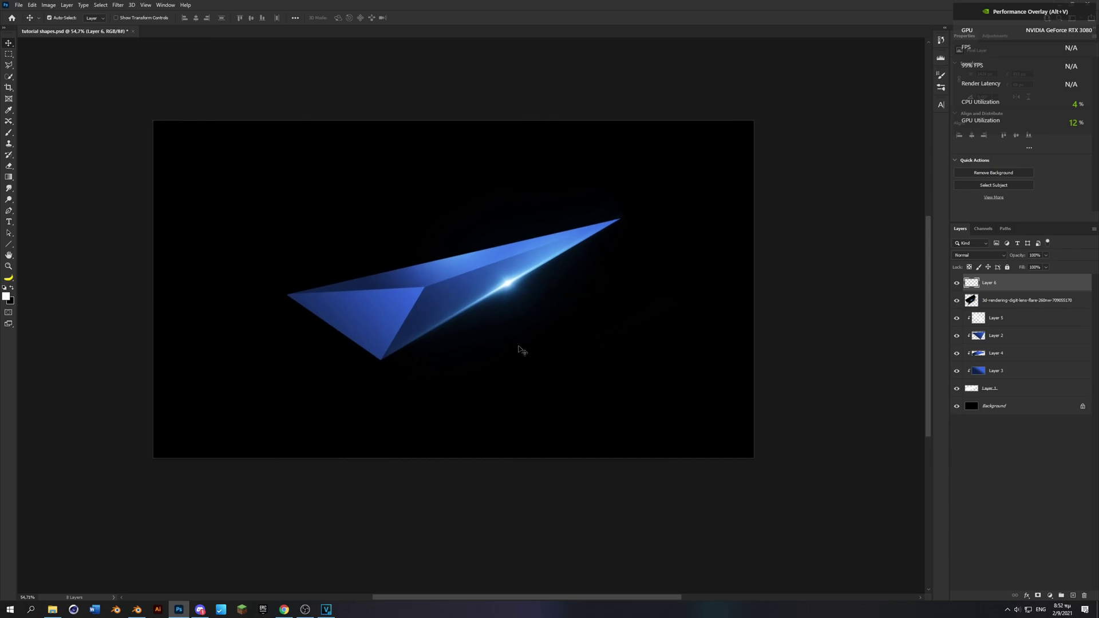
scroll(520, 349, "down", 2)
left_click(978, 255)
left_click(984, 341)
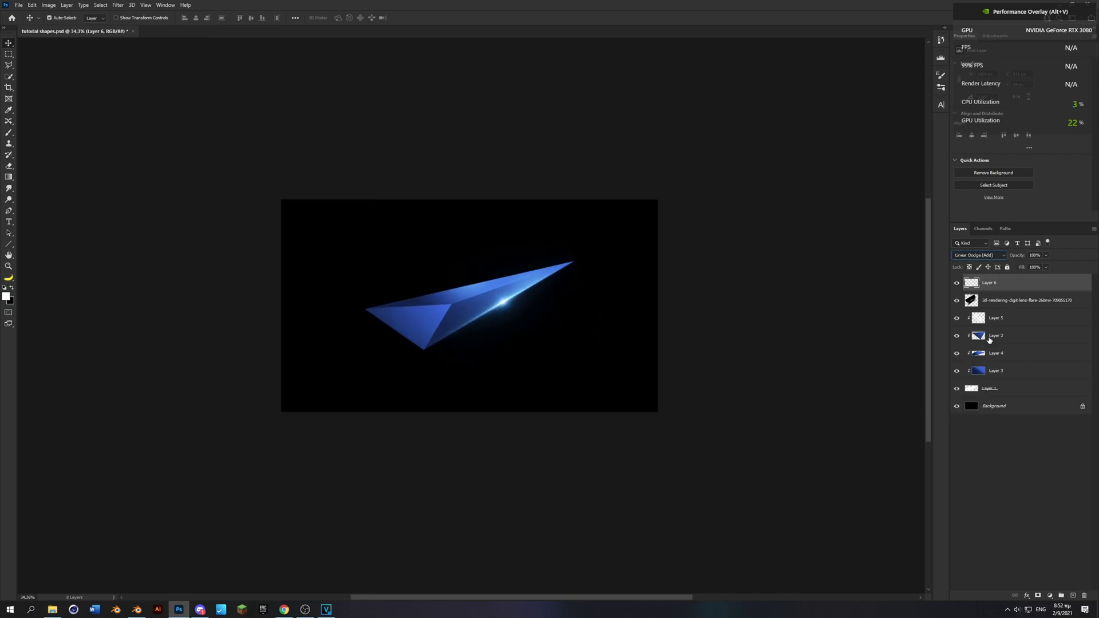
left_click_drag(829, 285, 815, 297)
left_click_drag(657, 324, 653, 331)
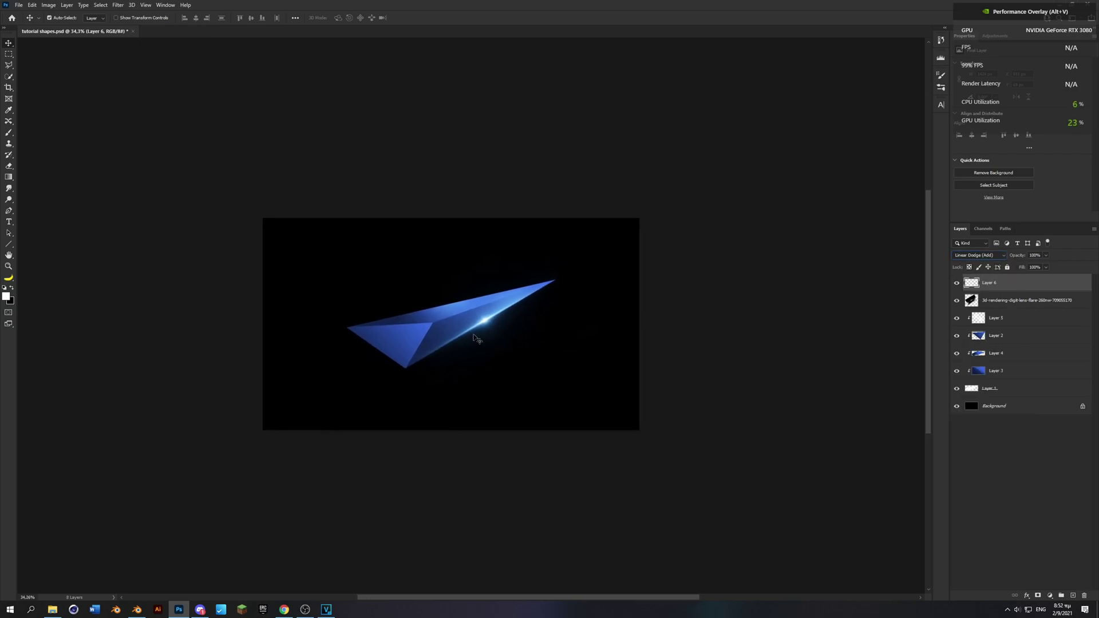
- Paint a soft blue glow around the shape with a very large brush in the shape's blue
key("b")
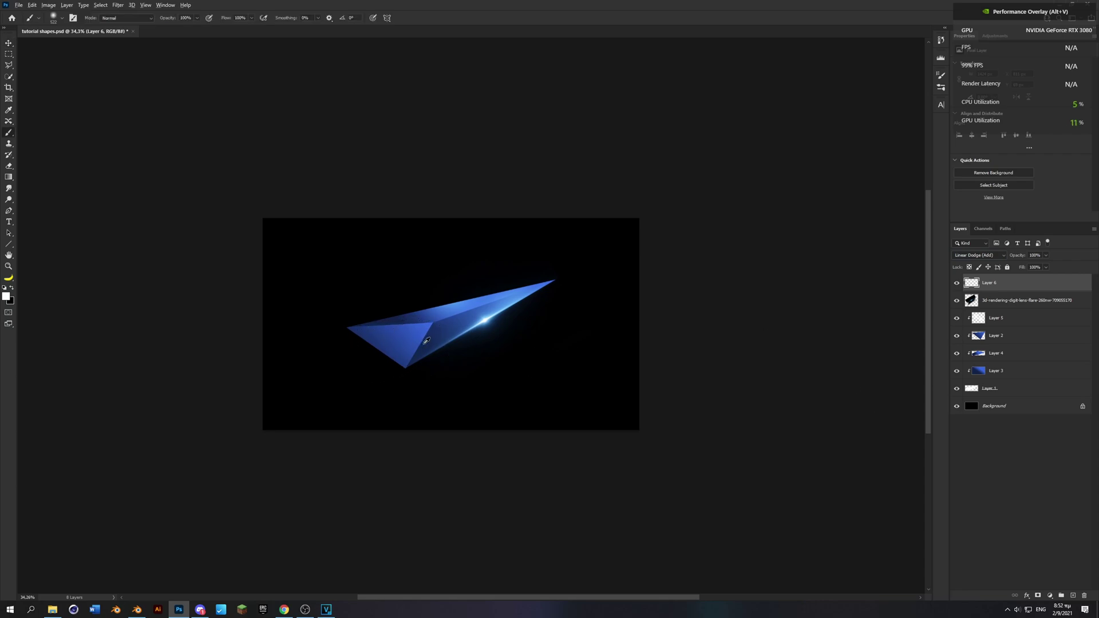
mouse_move(421, 342)
left_mouse_down("alt")
mouse_move(416, 357)
mouse_move(474, 346)
left_mouse_up("alt")
mouse_move(433, 344)
left_mouse_down("alt")
mouse_move(468, 345)
mouse_move(459, 323)
left_mouse_up("alt")
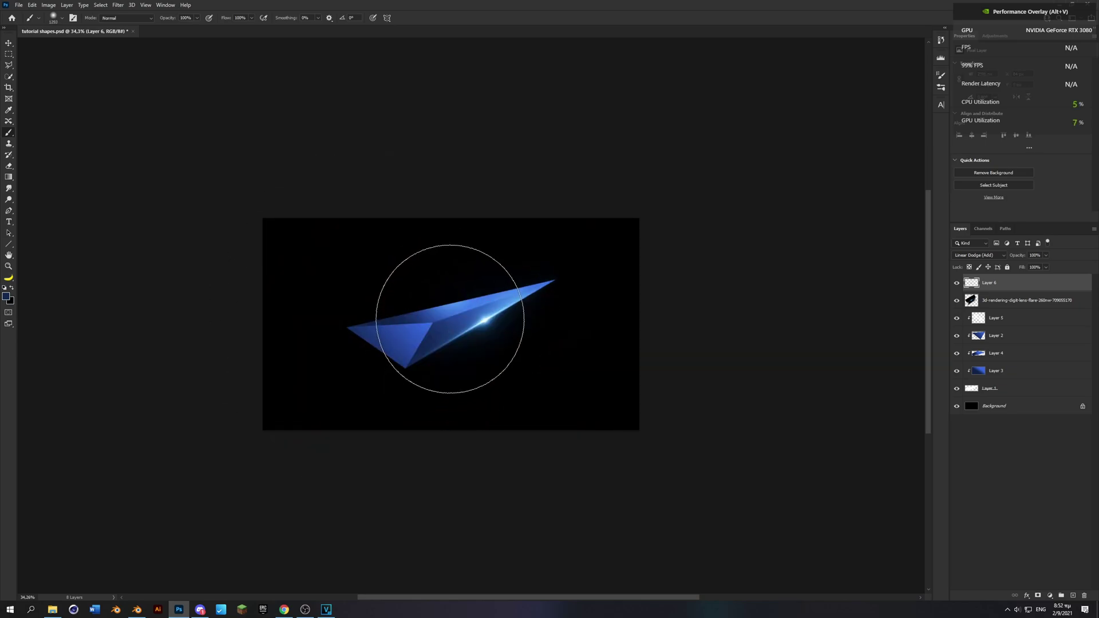
left_click(459, 328)
- Lower the glow layer's opacity to 63%, check it with Layer 1 hidden, then select Layer 1
key("v")
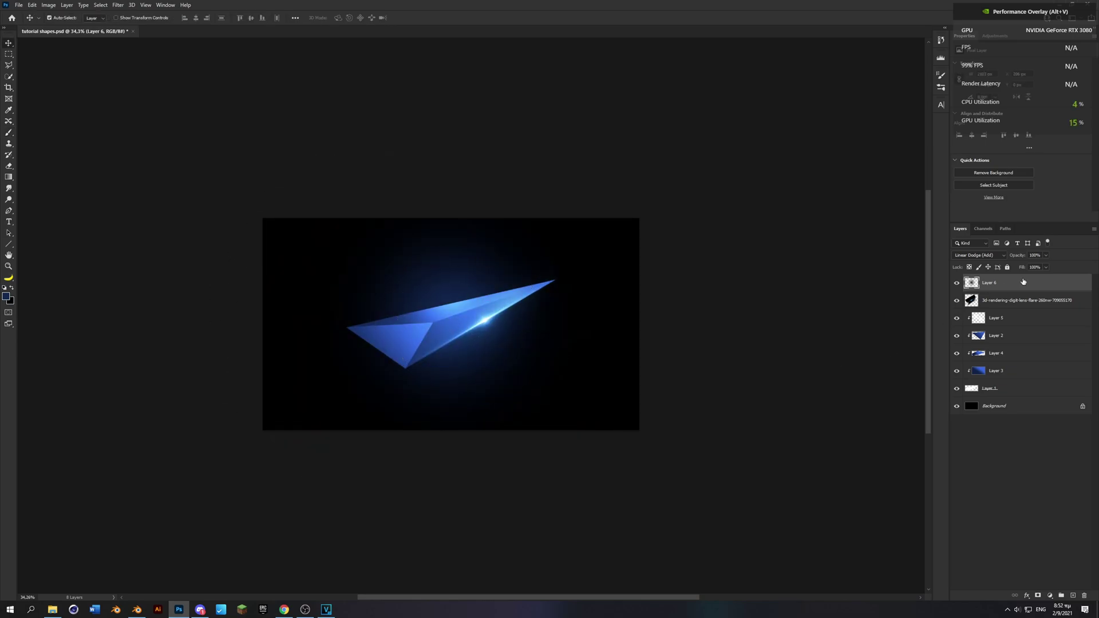
left_click_drag(1022, 256, 1015, 257)
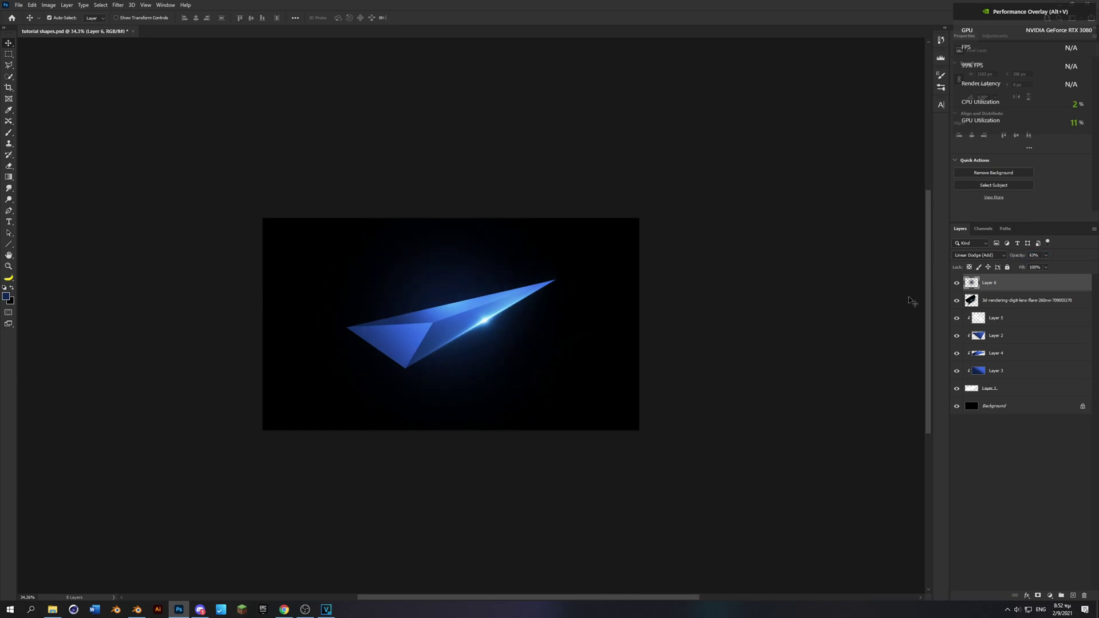
left_click(956, 388)
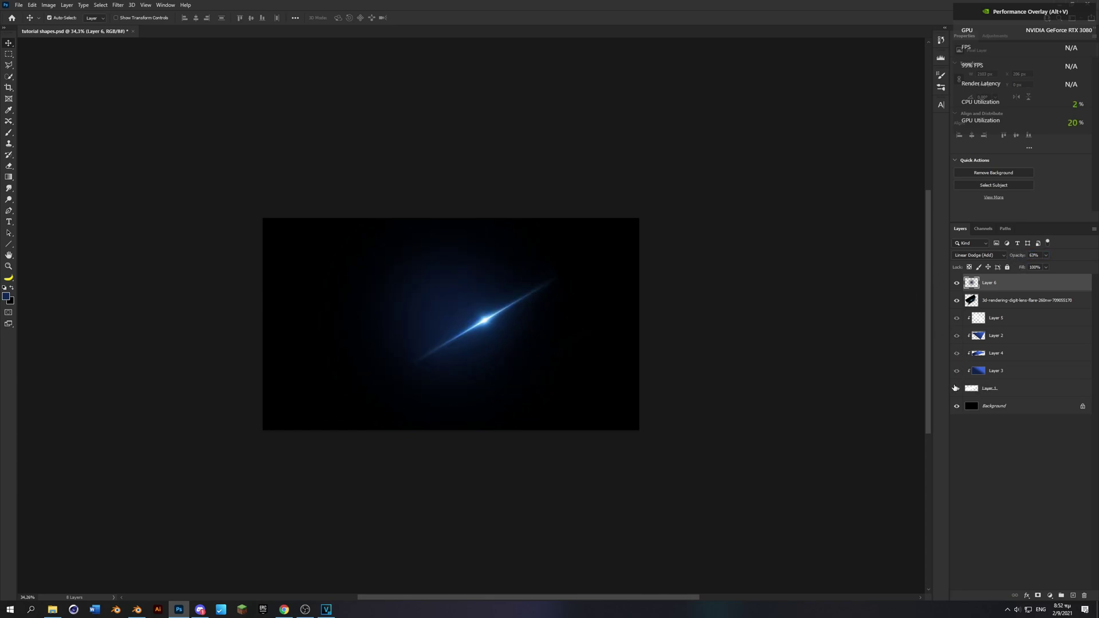
left_click(956, 387)
left_click(1018, 389)
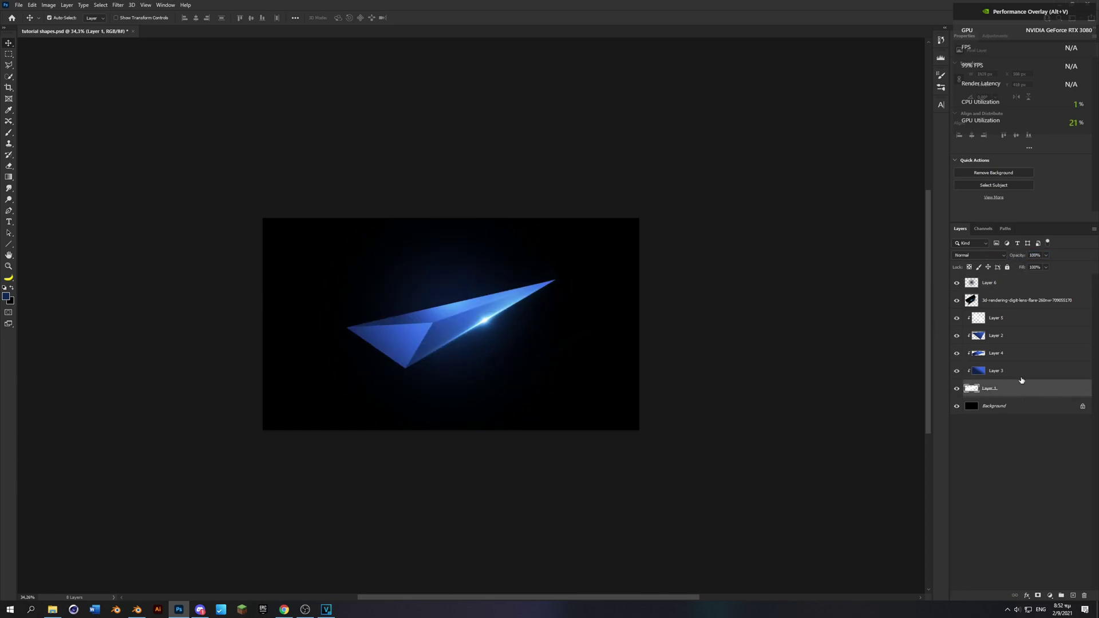
- Give Layer 1 a white (#ffffff) Inner Shadow of size 2
double_click(1072, 388)
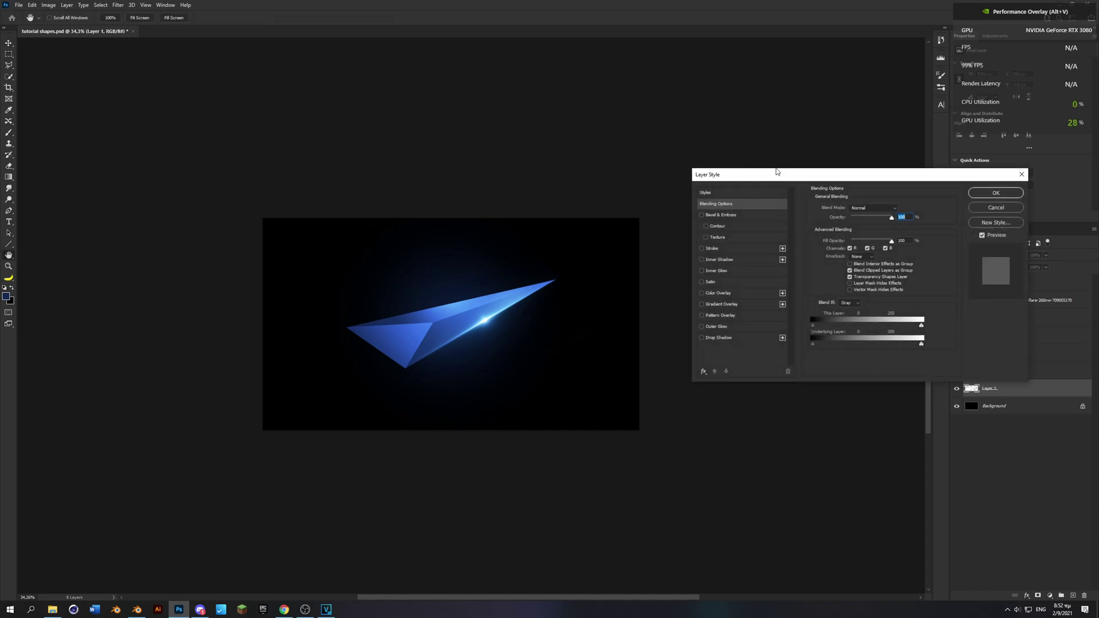
left_click(720, 260)
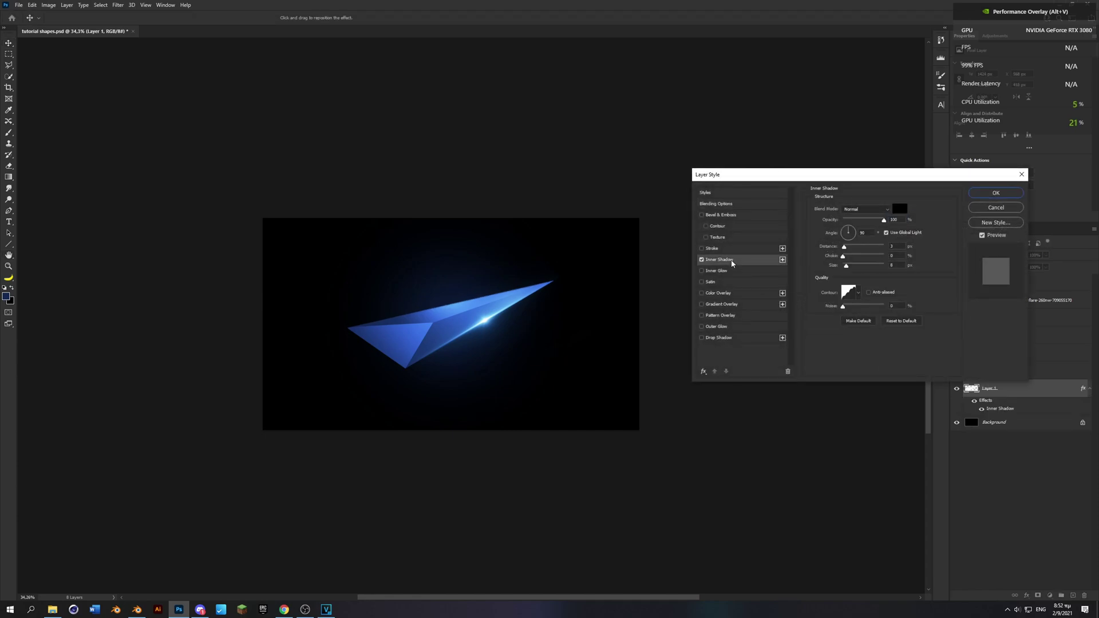
left_click(903, 213)
type("ffffff")
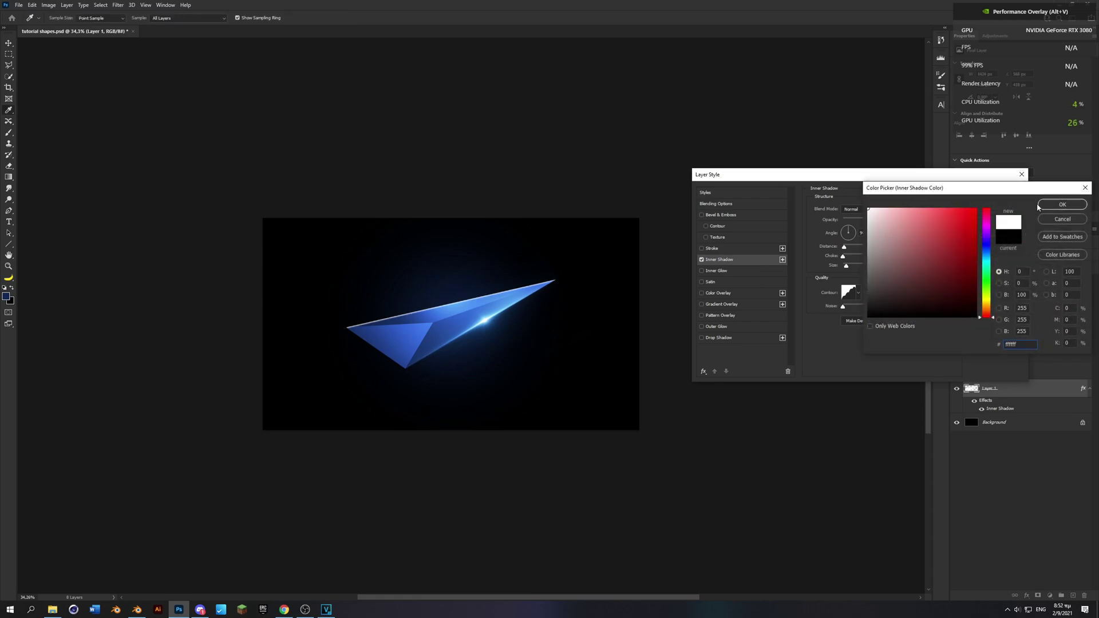
left_click(1062, 204)
left_click(898, 265)
key("Return")
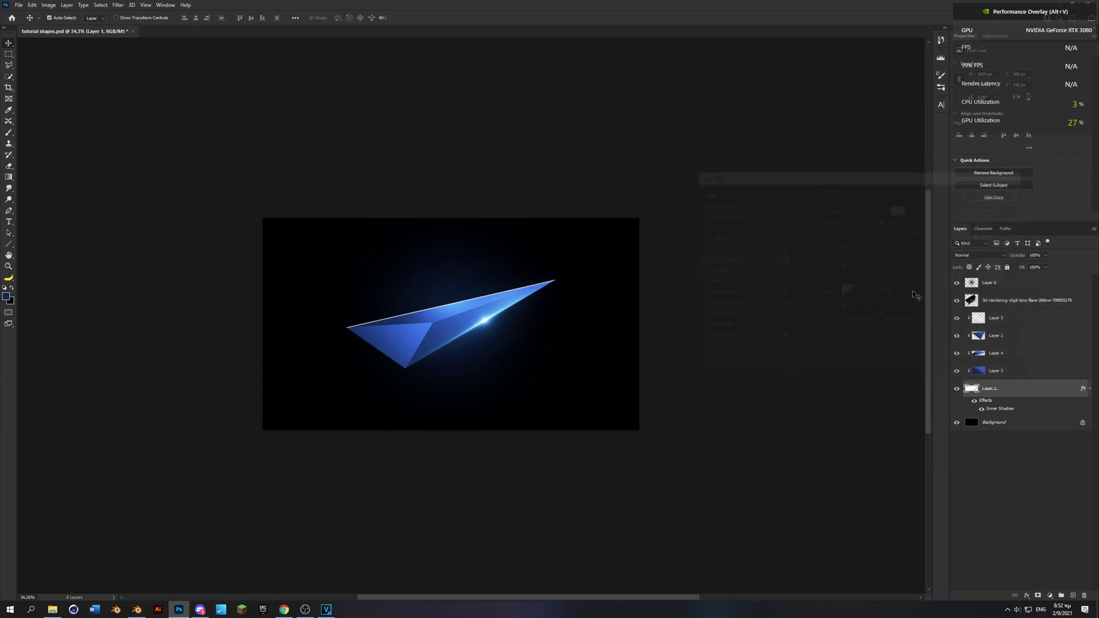
scroll(466, 309, "up", 4)
scroll(453, 310, "up", 2)
scroll(445, 309, "down", 5)
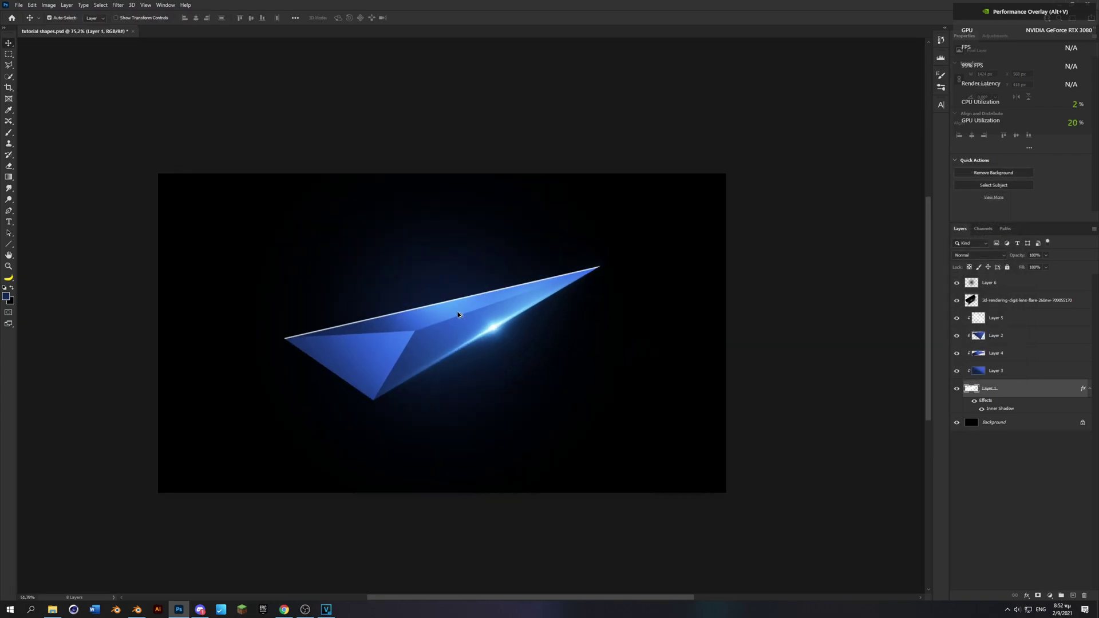
scroll(458, 321, "up", 4)
left_click_drag(457, 324, 460, 326)
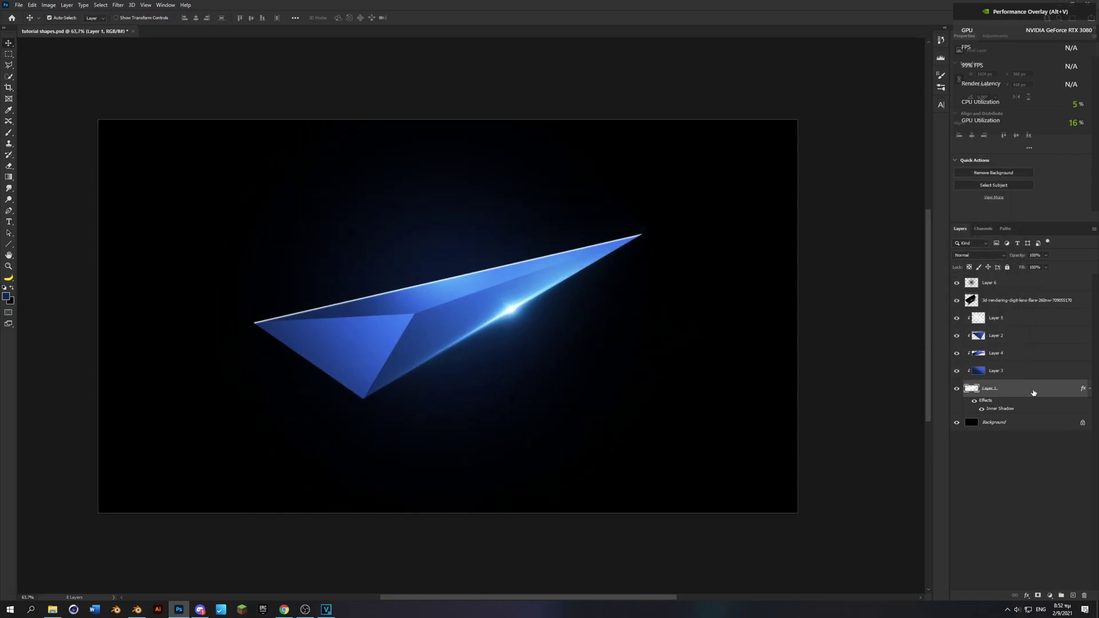
- Change the Inner Shadow's blend mode to Overlay
double_click(1007, 412)
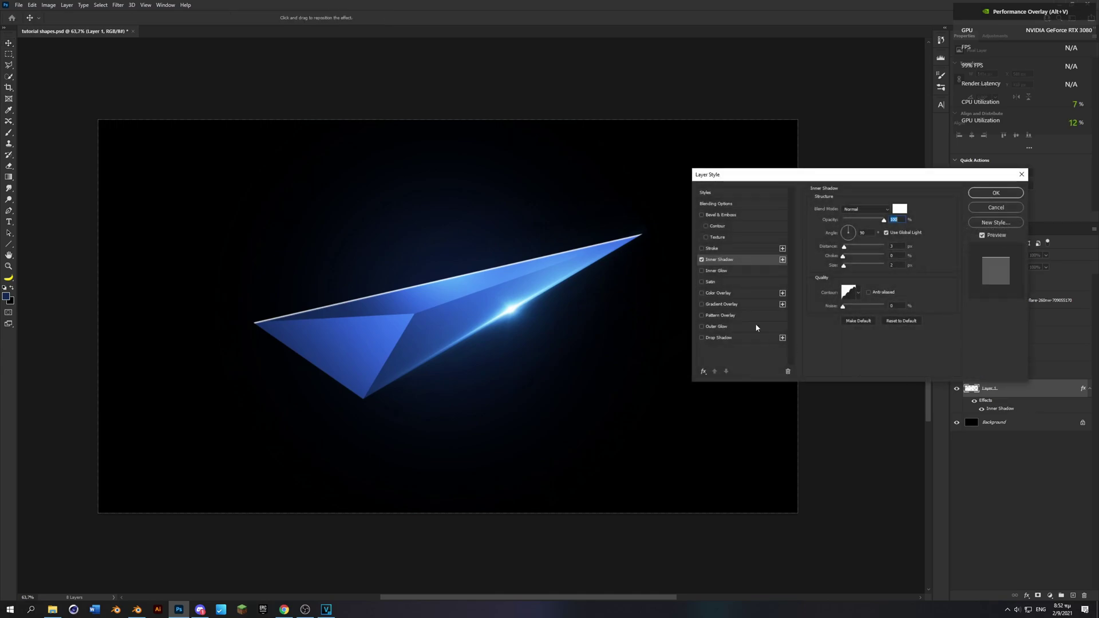
left_click(877, 208)
left_click(857, 317)
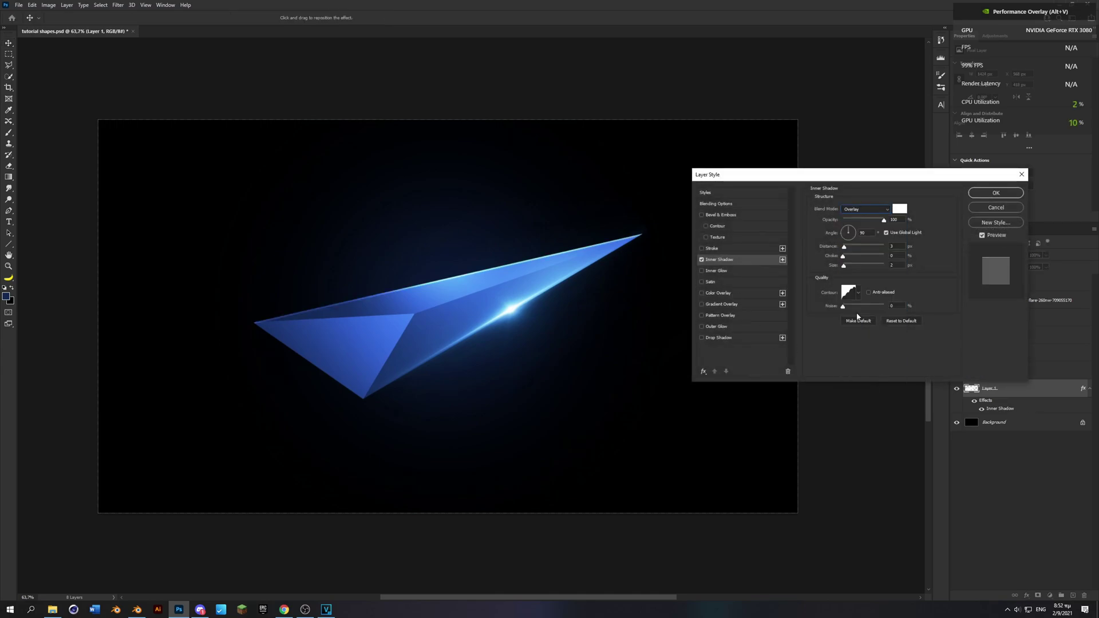
left_click(997, 194)
left_click_drag(522, 281, 527, 284)
scroll(500, 286, "up", 2)
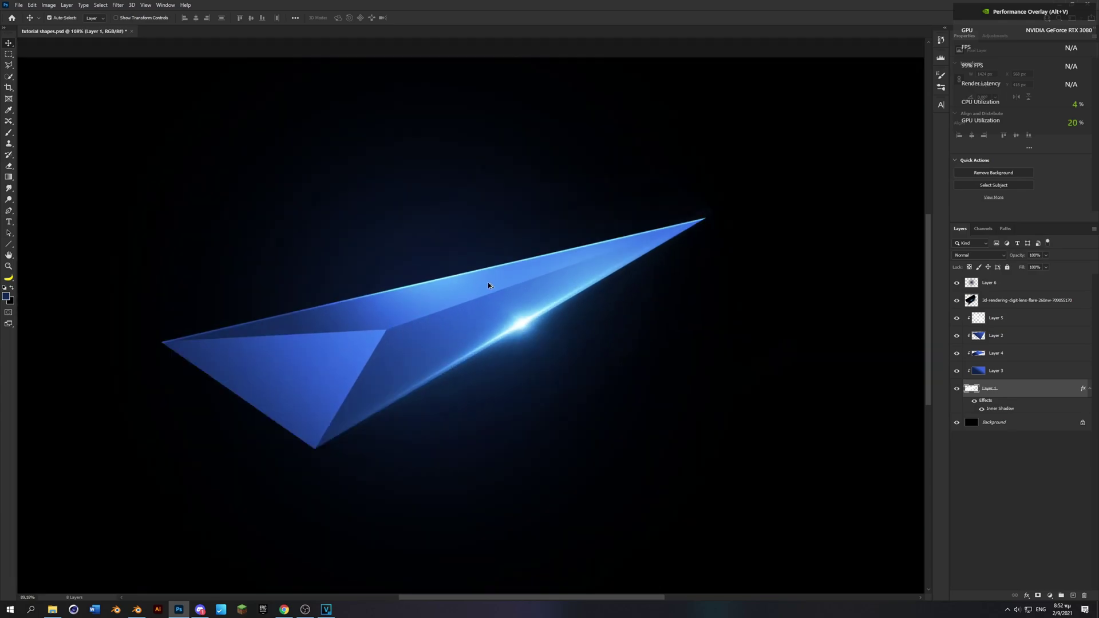
scroll(490, 288, "down", 7)
scroll(518, 326, "up", 3)
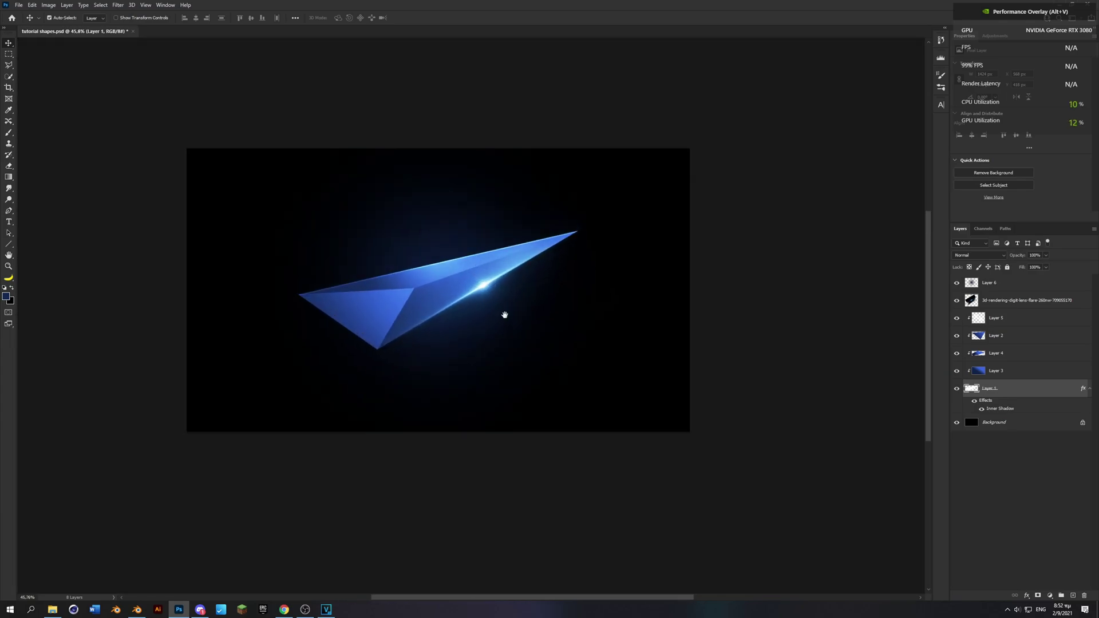